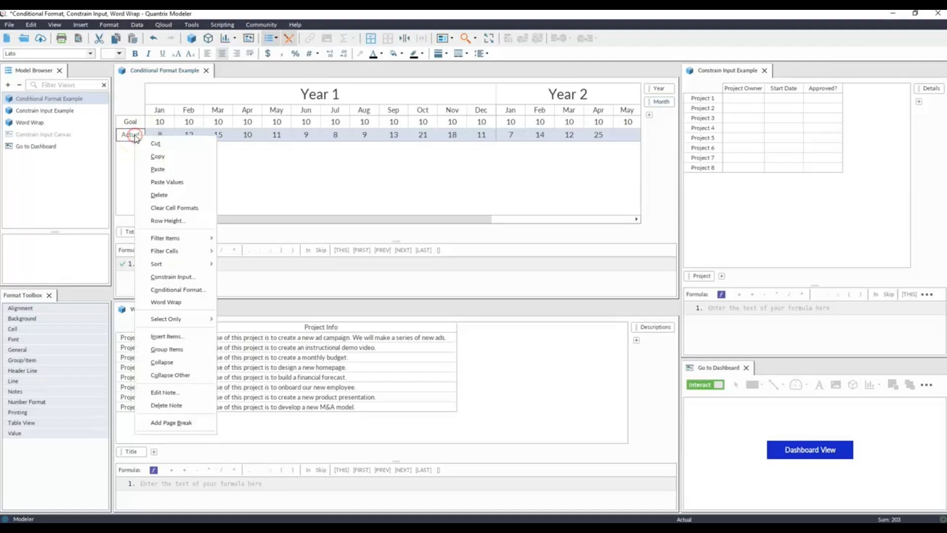
Start a conditional format on the Actual row with a first condition for empty cells, keeping the default formatting.
{"action": "left_click", "coordinate": [180, 292]}
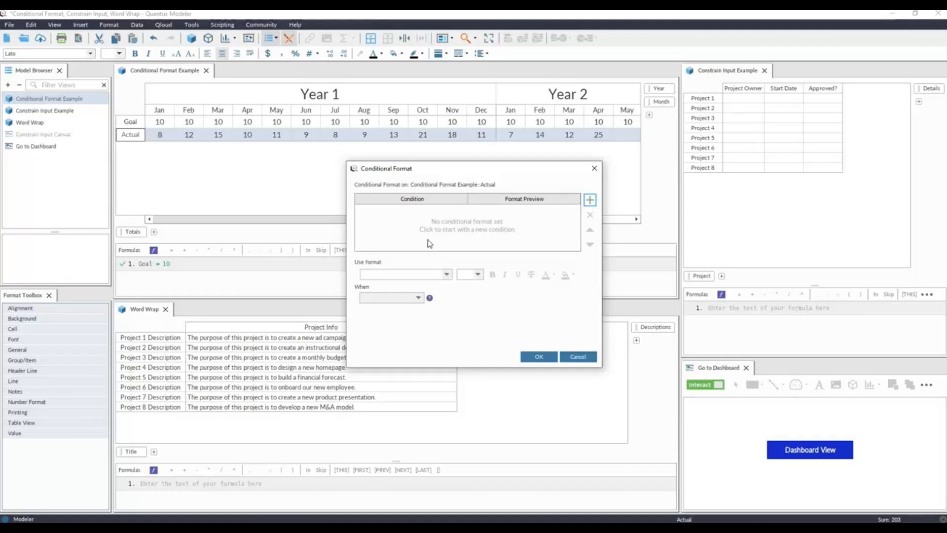
{"action": "left_click", "coordinate": [590, 200]}
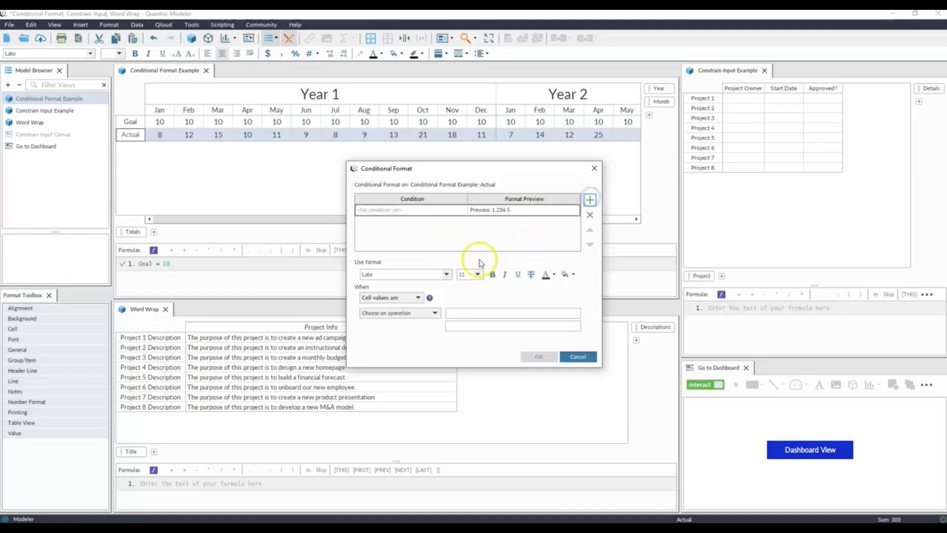
{"action": "left_click", "coordinate": [415, 297]}
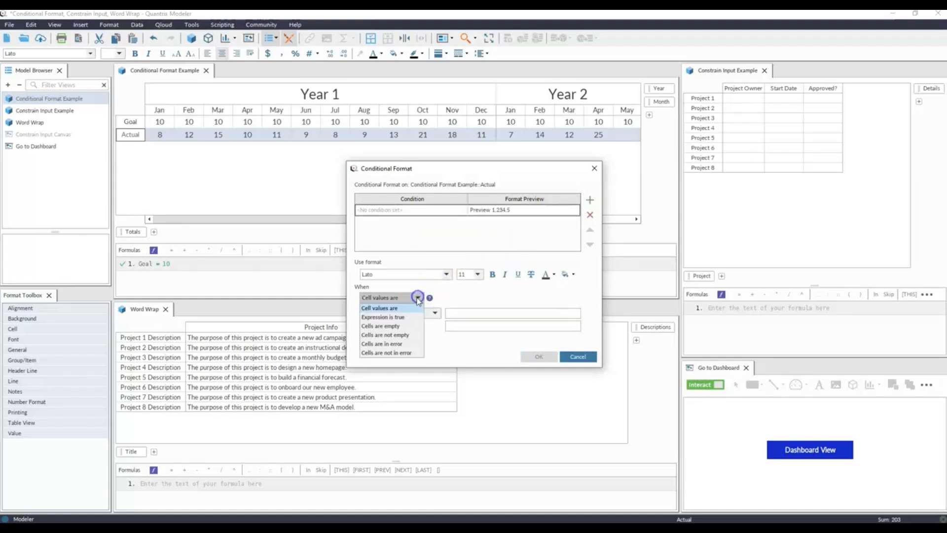
{"action": "left_click", "coordinate": [403, 326]}
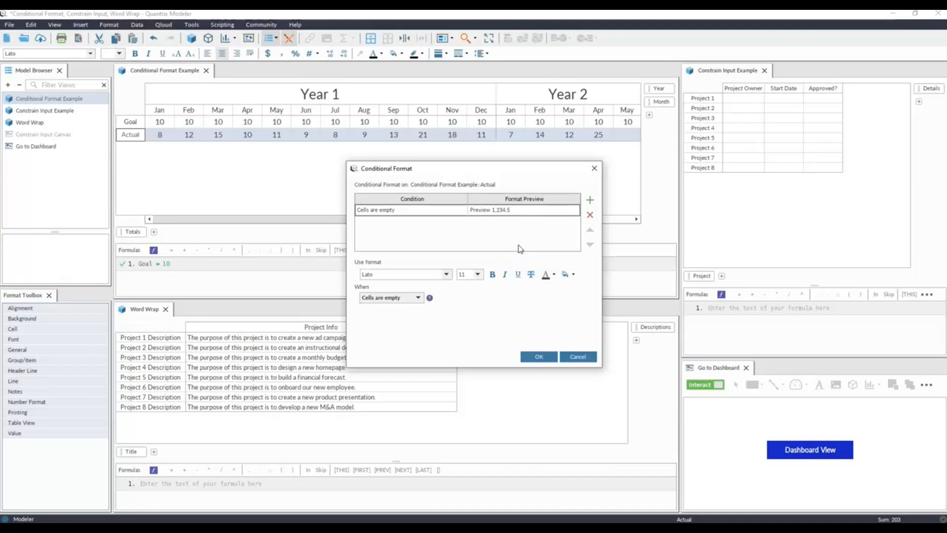
Add a second condition that fills cells light green when their values are greater than or equal to Goal.
{"action": "left_click", "coordinate": [590, 200]}
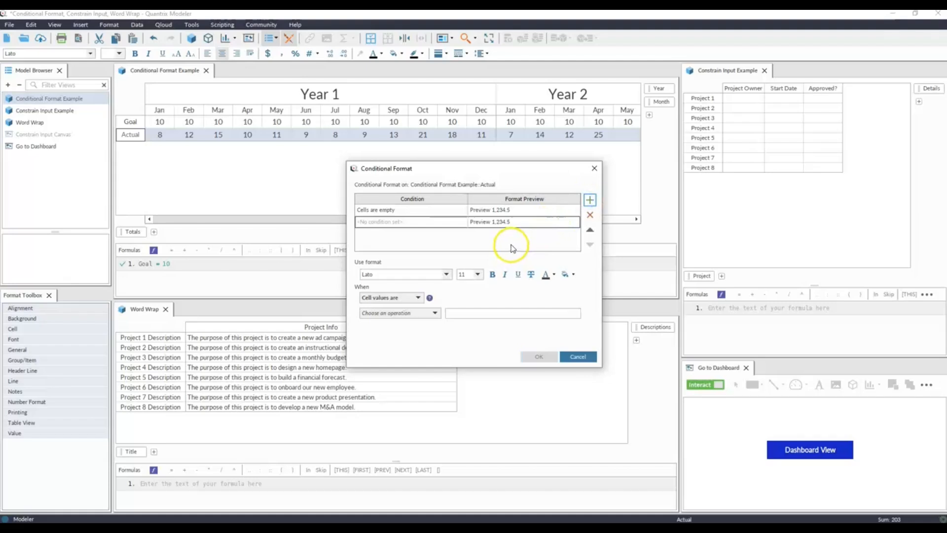
{"action": "left_click", "coordinate": [433, 313]}
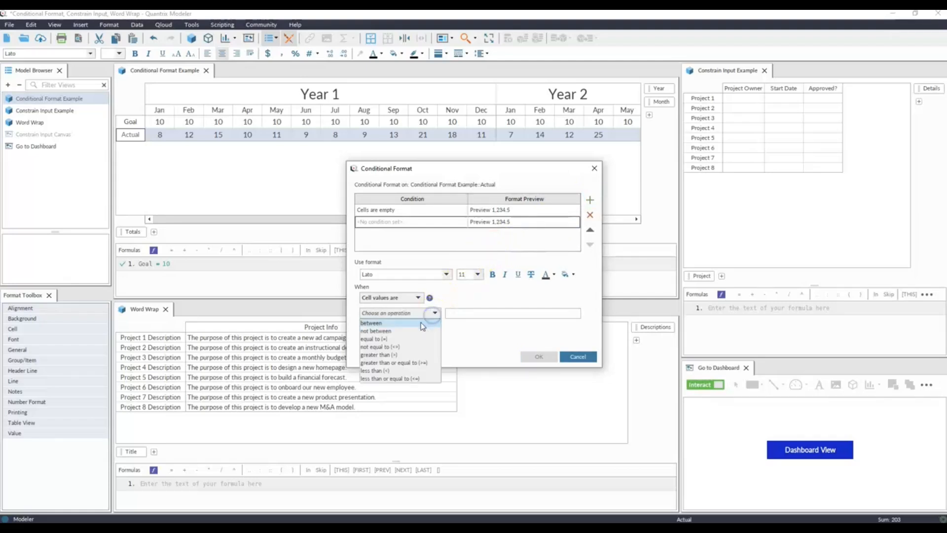
{"action": "left_click", "coordinate": [401, 363]}
{"action": "left_click", "coordinate": [463, 316]}
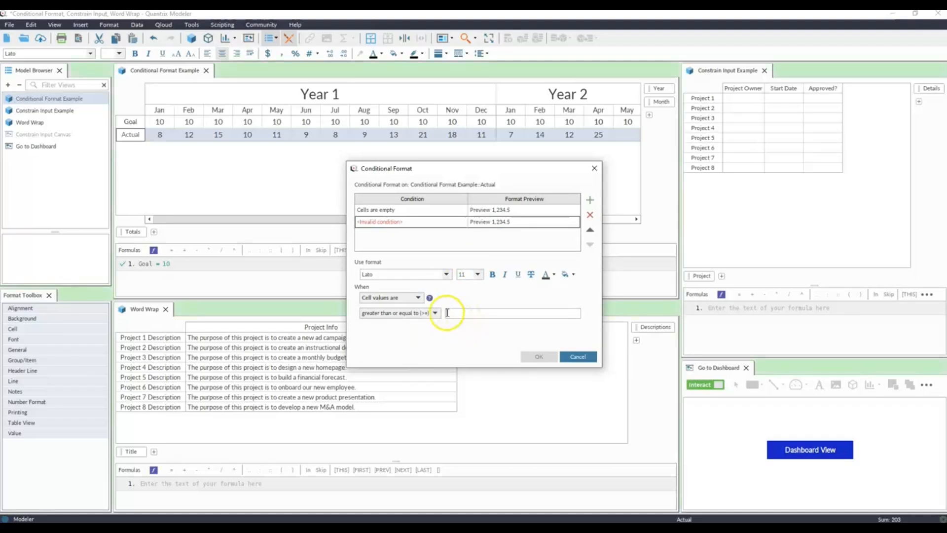
{"action": "left_click", "coordinate": [463, 315]}
{"action": "left_click", "coordinate": [134, 122]}
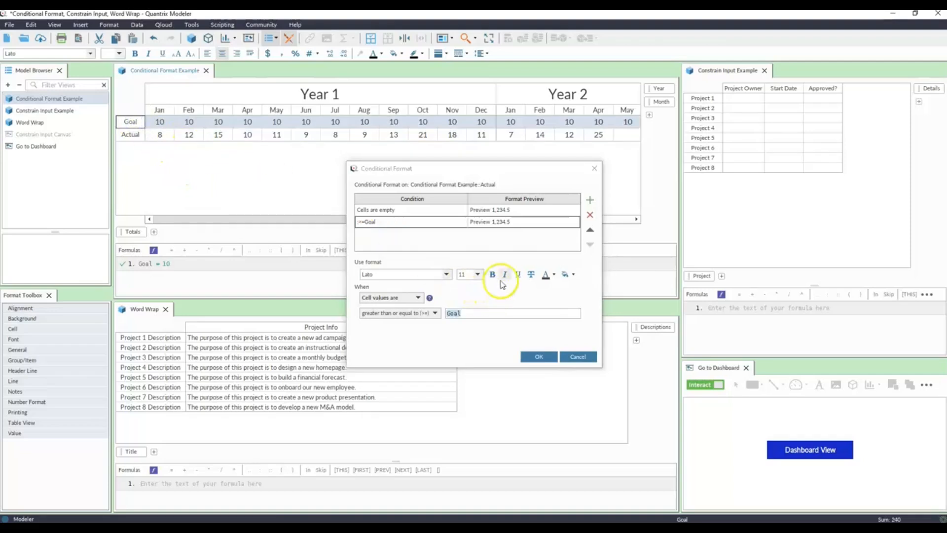
{"action": "left_click", "coordinate": [575, 276]}
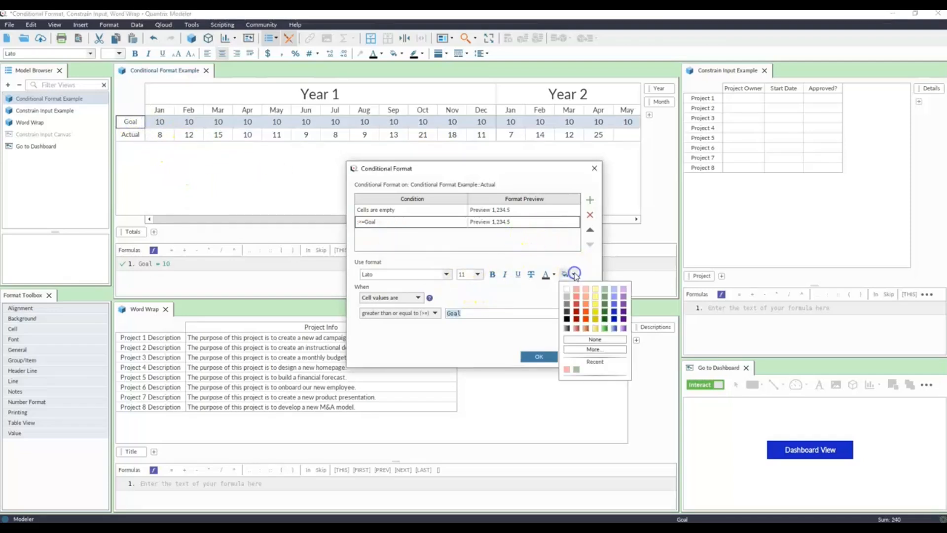
{"action": "left_click", "coordinate": [605, 292]}
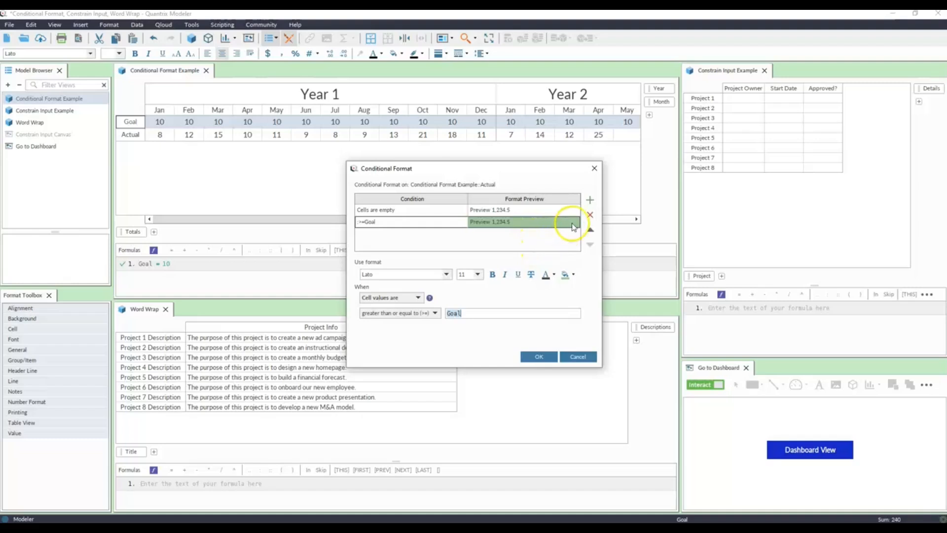
Add a third condition that fills cells light red when values are less than Goal, and apply the conditional format.
{"action": "left_click", "coordinate": [589, 200]}
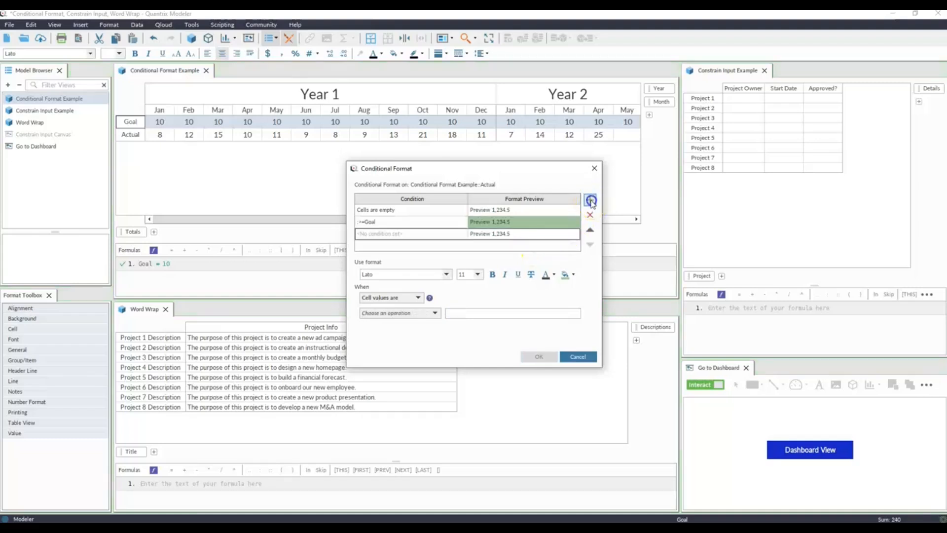
{"action": "left_click", "coordinate": [435, 315]}
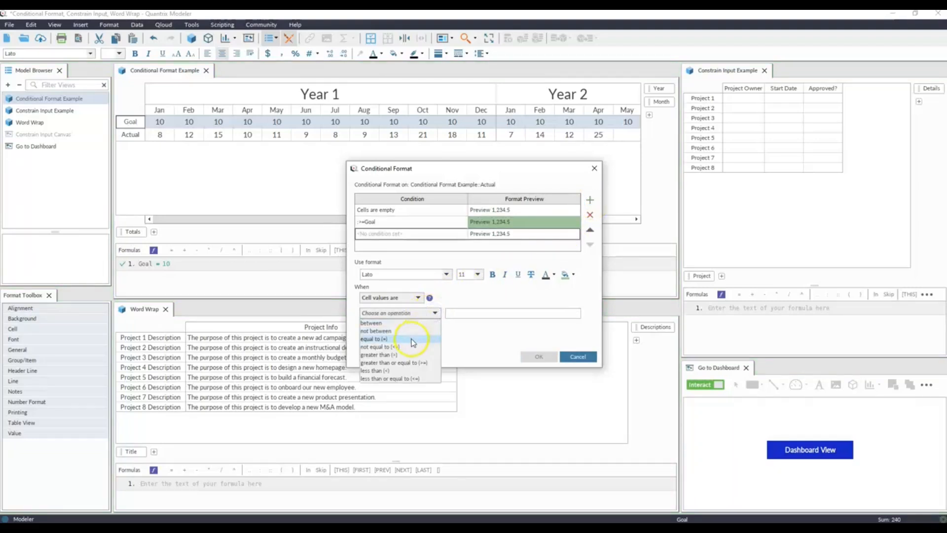
{"action": "left_click", "coordinate": [395, 370]}
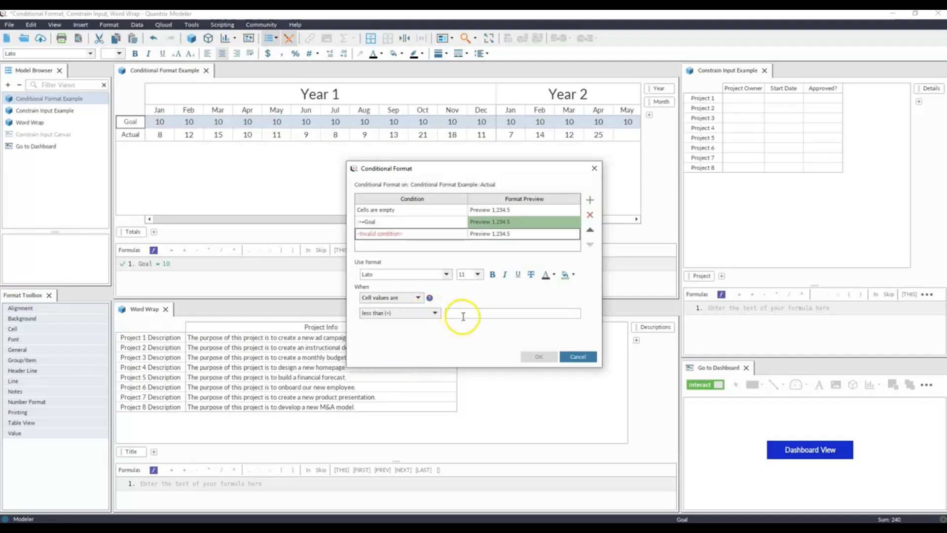
{"action": "left_click", "coordinate": [131, 121]}
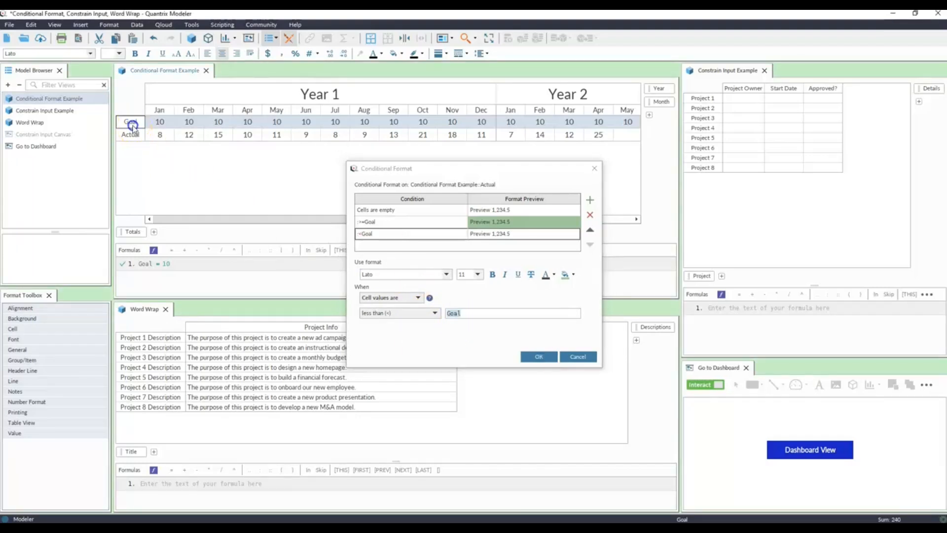
{"action": "left_click", "coordinate": [572, 274]}
{"action": "left_click", "coordinate": [577, 291]}
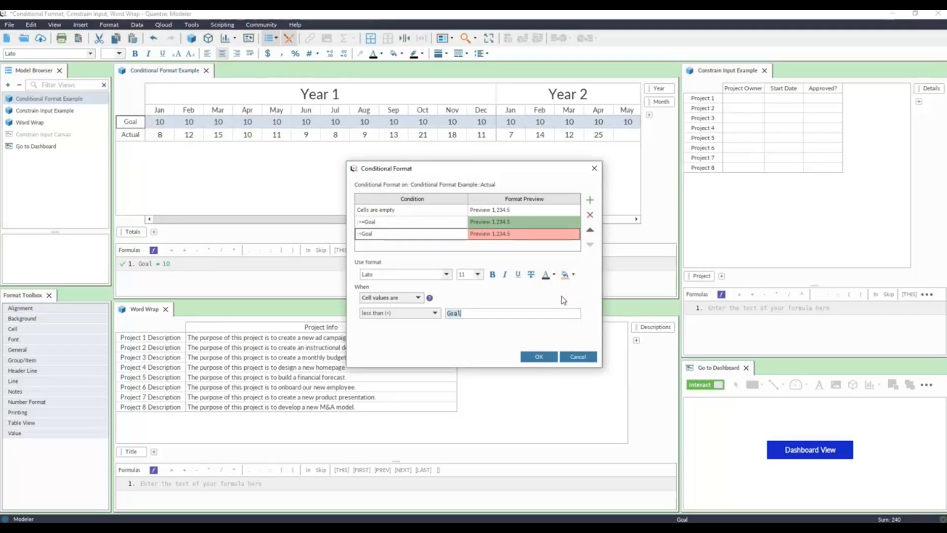
{"action": "left_click", "coordinate": [539, 357]}
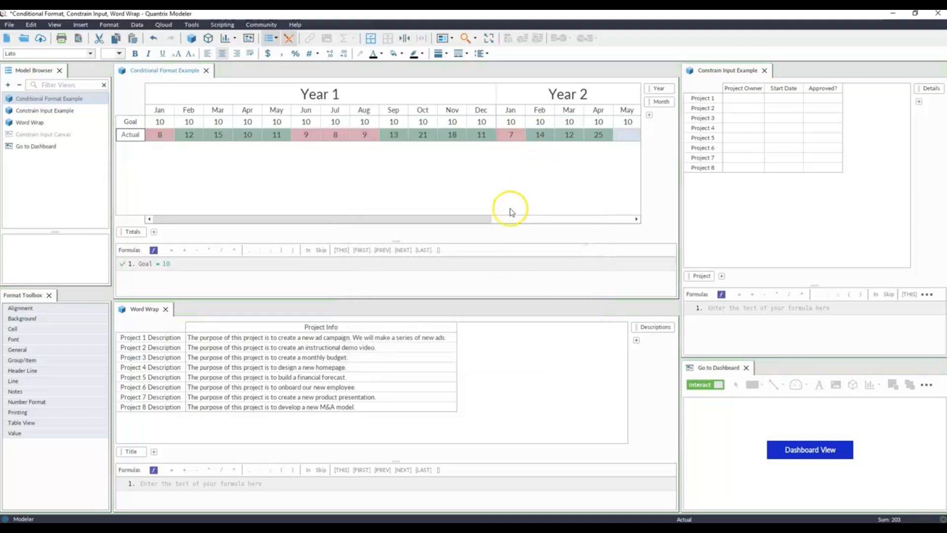
Enter 15 as the Actual value for May of Year 2.
{"action": "left_click", "coordinate": [508, 195]}
{"action": "left_click_drag", "start_coordinate": [484, 217], "coordinate": [505, 223]}
{"action": "left_click", "coordinate": [596, 137]}
{"action": "left_click", "coordinate": [594, 135]}
{"action": "type", "text": "15"}
{"action": "key", "text": "Return"}
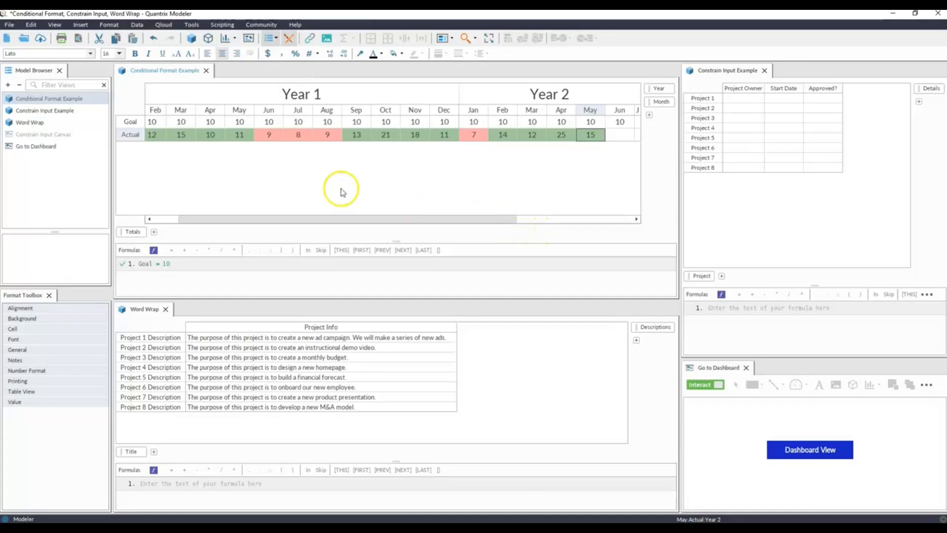
Move the less-than-Goal condition to first place in the Actual row's conditional format, apply it, and examine the empty months of Year 2.
{"action": "left_click", "coordinate": [132, 135]}
{"action": "right_click", "coordinate": [128, 135]}
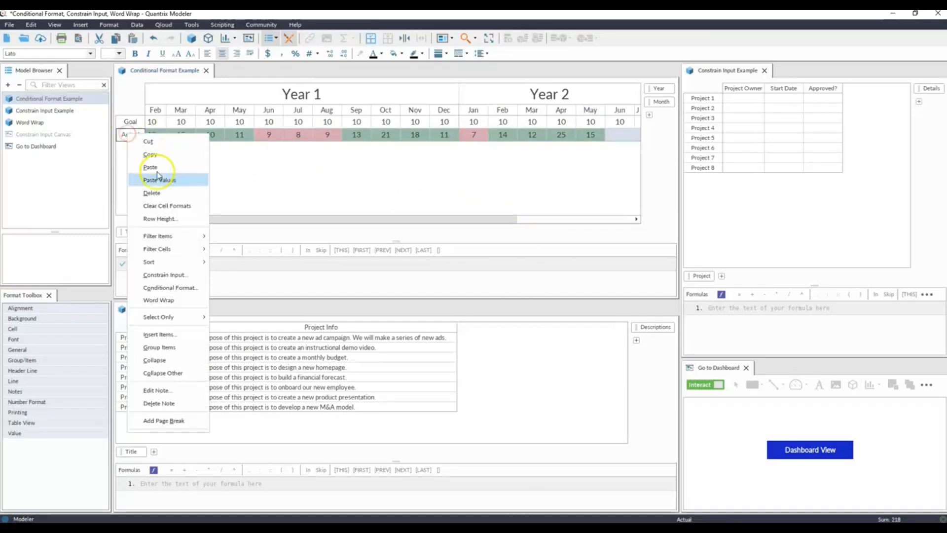
{"action": "left_click", "coordinate": [185, 287]}
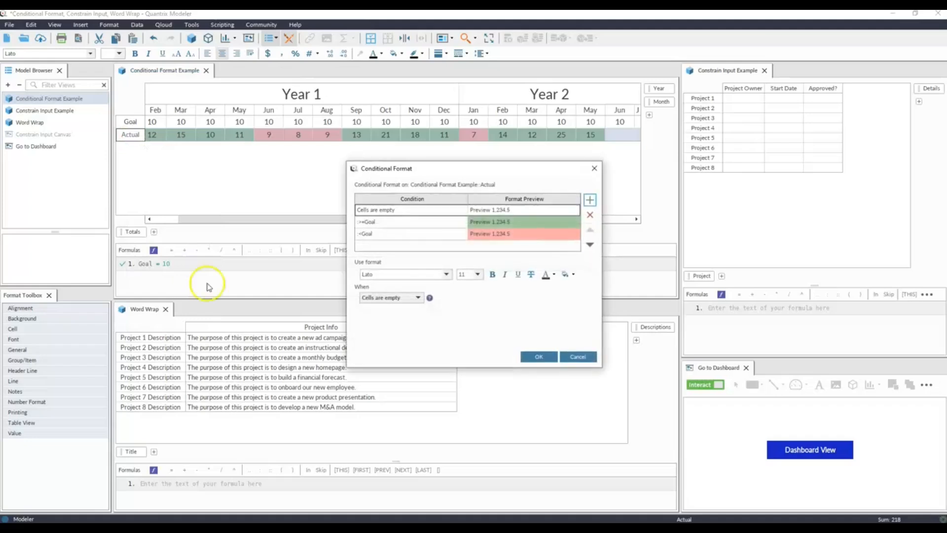
{"action": "left_click", "coordinate": [540, 233]}
{"action": "left_click", "coordinate": [591, 230]}
{"action": "left_click", "coordinate": [591, 230]}
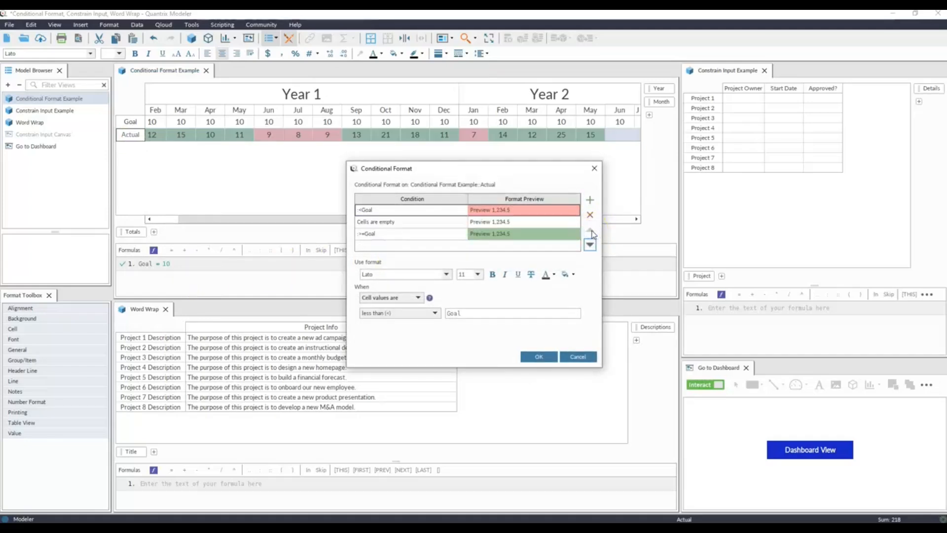
{"action": "left_click", "coordinate": [539, 357]}
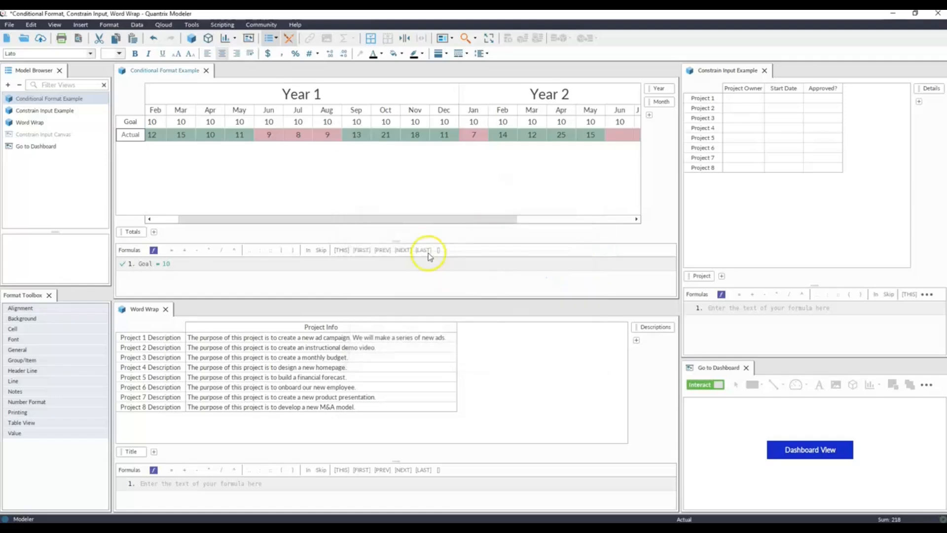
{"action": "left_click_drag", "start_coordinate": [440, 220], "coordinate": [539, 222]}
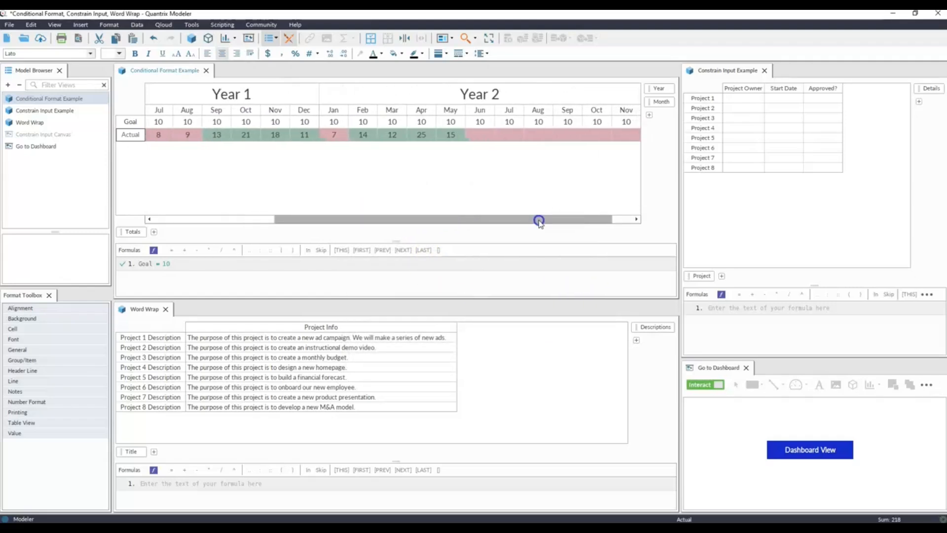
{"action": "left_click_drag", "start_coordinate": [539, 221], "coordinate": [483, 221]}
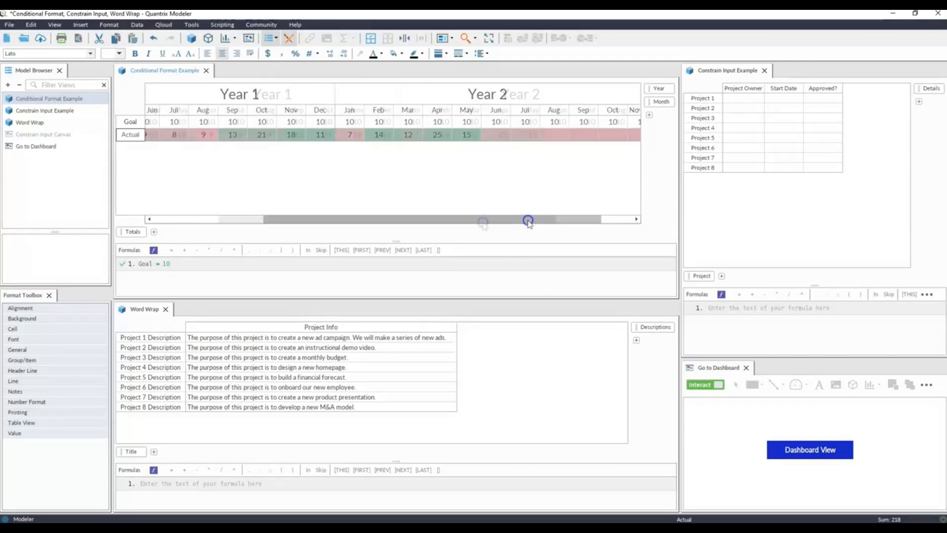
Return the less-than-Goal condition to last place in the Actual row's conditional format and apply the order.
{"action": "right_click", "coordinate": [141, 137]}
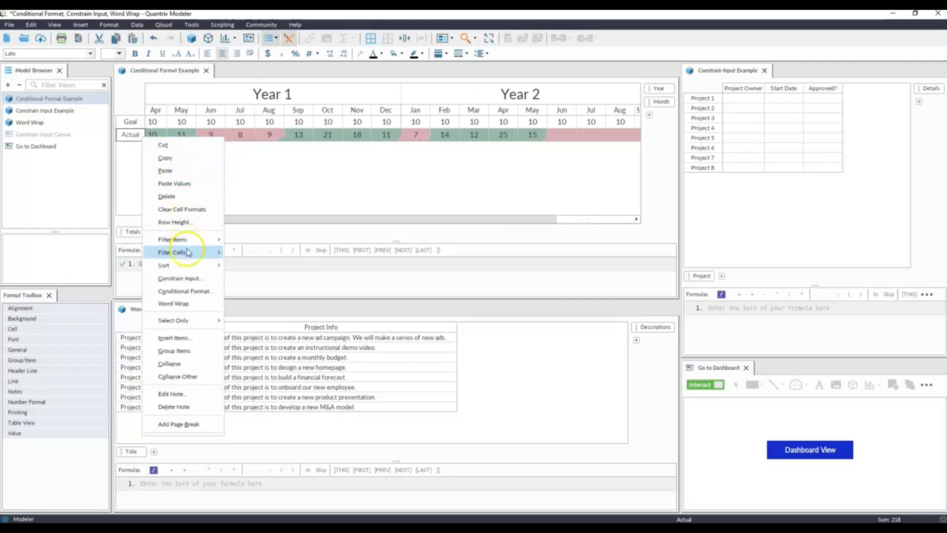
{"action": "left_click", "coordinate": [186, 291]}
{"action": "left_click", "coordinate": [543, 212]}
{"action": "left_click", "coordinate": [590, 245]}
{"action": "left_click", "coordinate": [590, 244]}
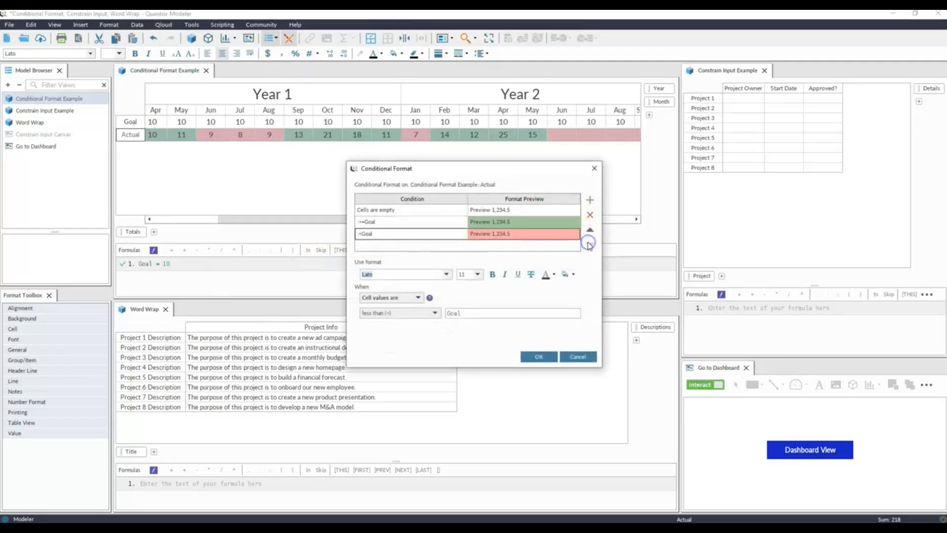
{"action": "left_click", "coordinate": [540, 356]}
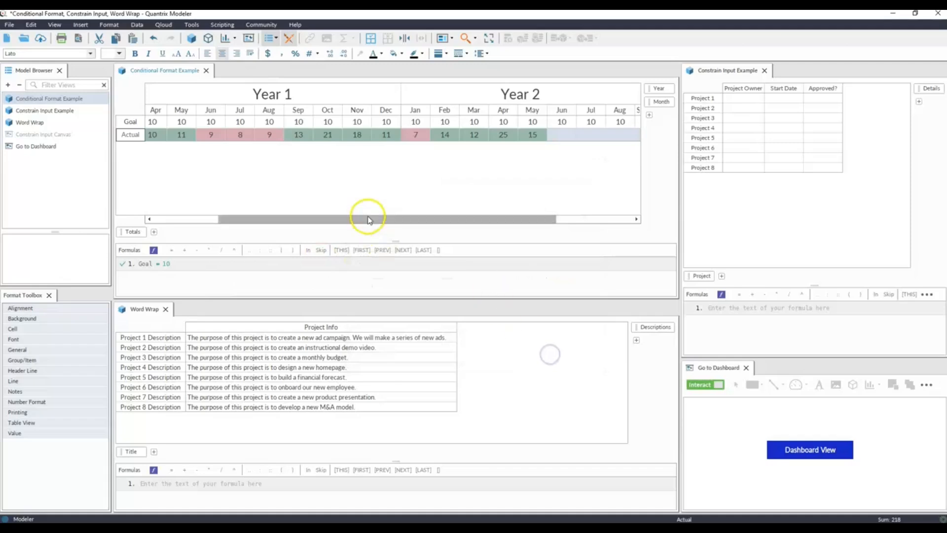
{"action": "left_click", "coordinate": [370, 169]}
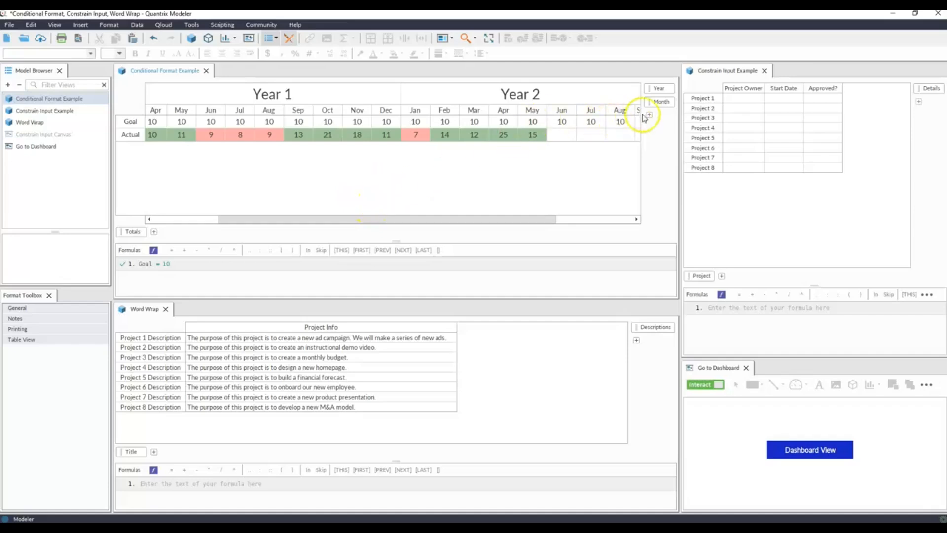
Pivot the Month category into the rows beside Totals to check the formatting, and return it to the columns below Year.
{"action": "left_click_drag", "start_coordinate": [659, 101], "coordinate": [173, 235]}
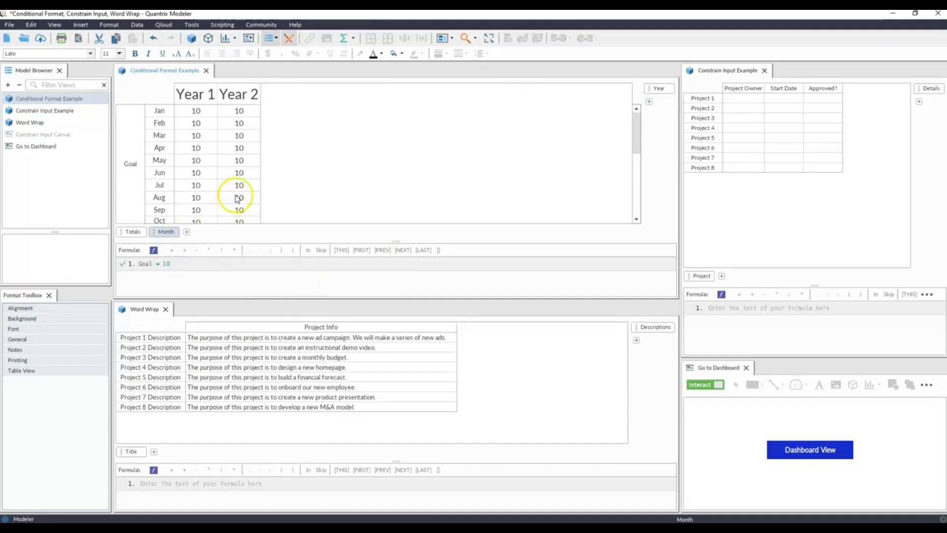
{"action": "scroll", "coordinate": [237, 200], "scroll_direction": "down", "scroll_amount": 3}
{"action": "scroll", "coordinate": [236, 200], "scroll_direction": "down", "scroll_amount": 2}
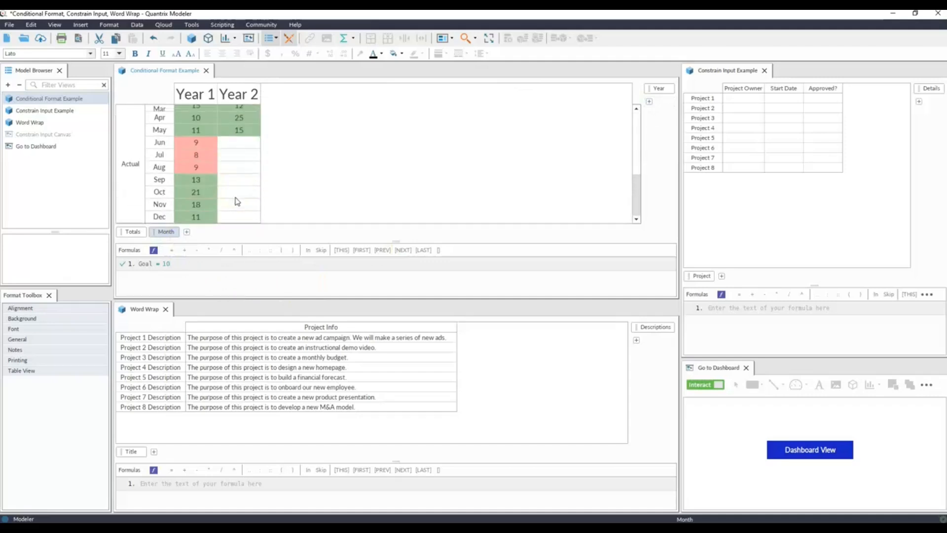
{"action": "scroll", "coordinate": [237, 200], "scroll_direction": "up", "scroll_amount": 5}
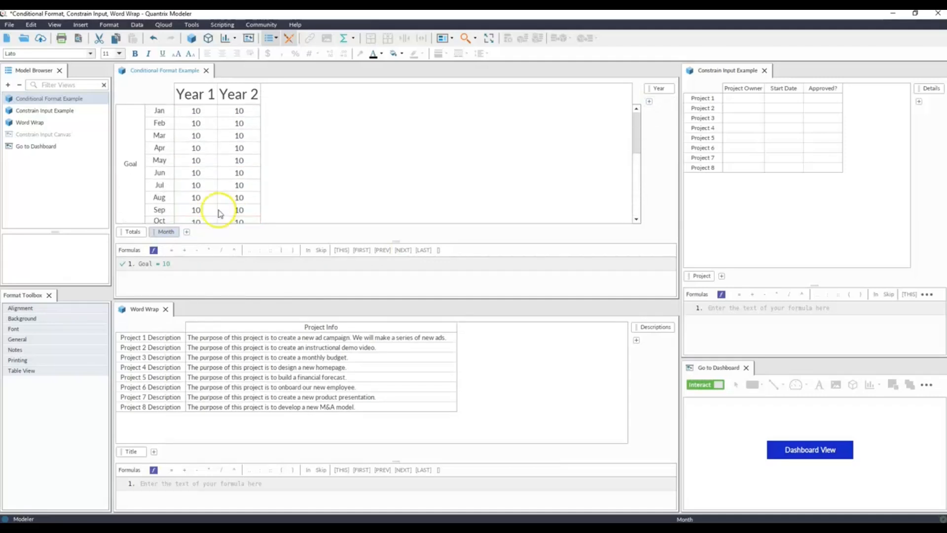
{"action": "left_click_drag", "start_coordinate": [164, 237], "coordinate": [653, 115]}
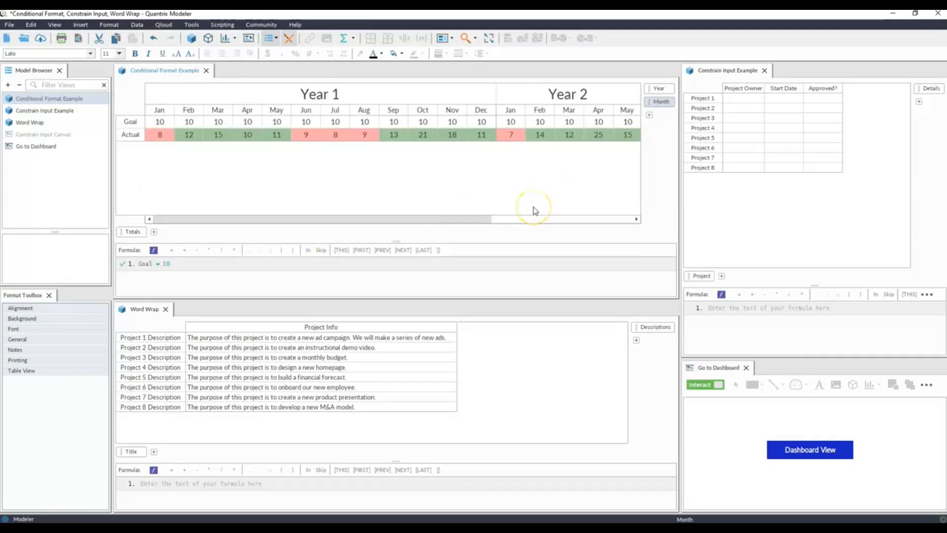
{"action": "left_click_drag", "start_coordinate": [133, 232], "coordinate": [152, 244]}
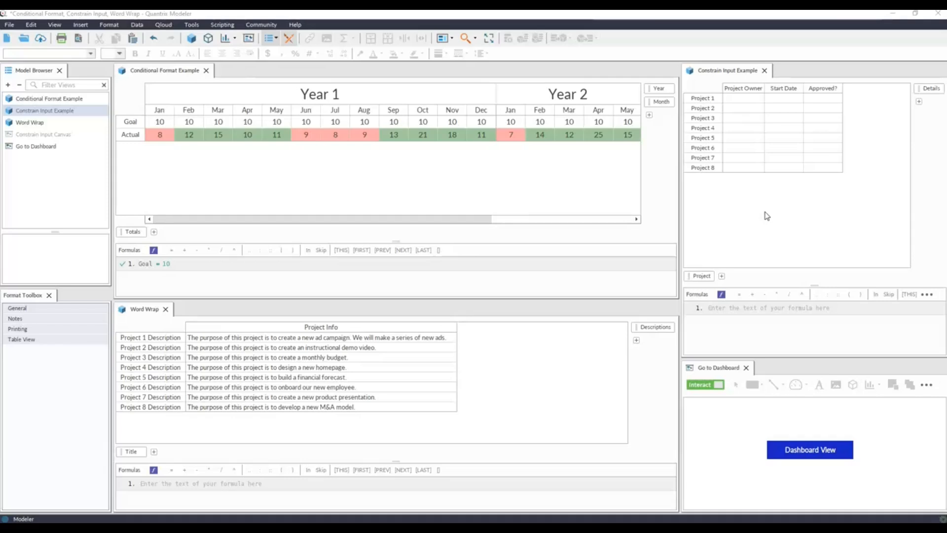
Constrain the Project Owner column's input to a list of five owner first names plus Unassigned.
{"action": "left_click", "coordinate": [742, 91]}
{"action": "left_click", "coordinate": [781, 93]}
{"action": "right_click", "coordinate": [746, 89]}
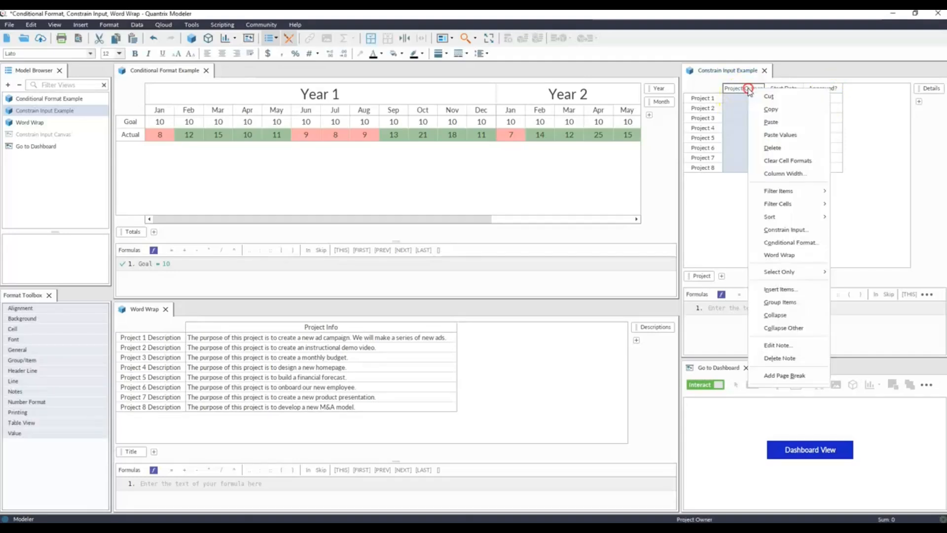
{"action": "left_click", "coordinate": [782, 230]}
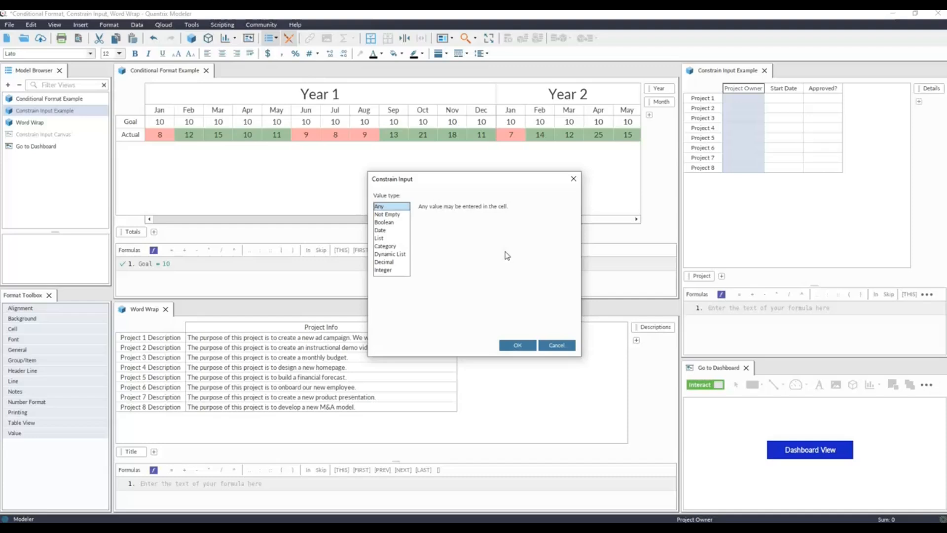
{"action": "left_click", "coordinate": [380, 238]}
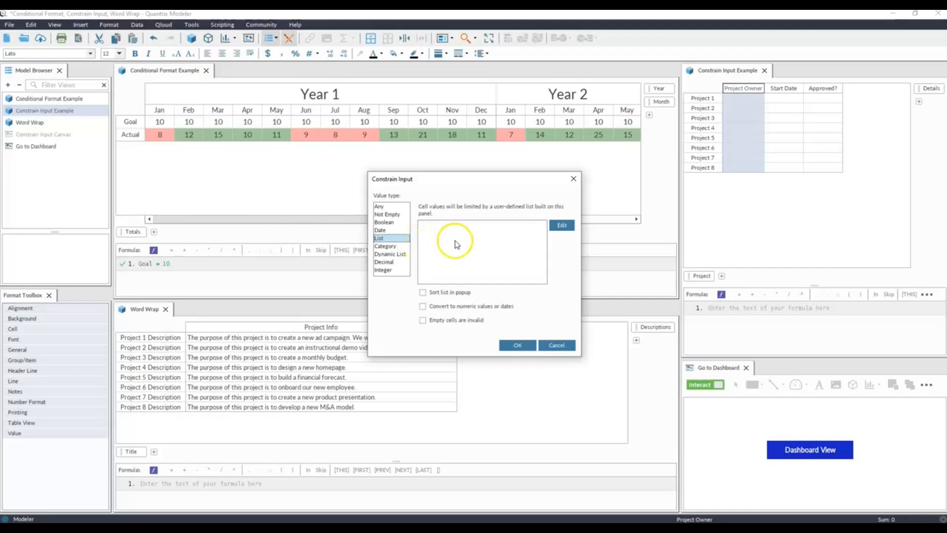
{"action": "left_click", "coordinate": [565, 225]}
{"action": "left_click", "coordinate": [473, 210]}
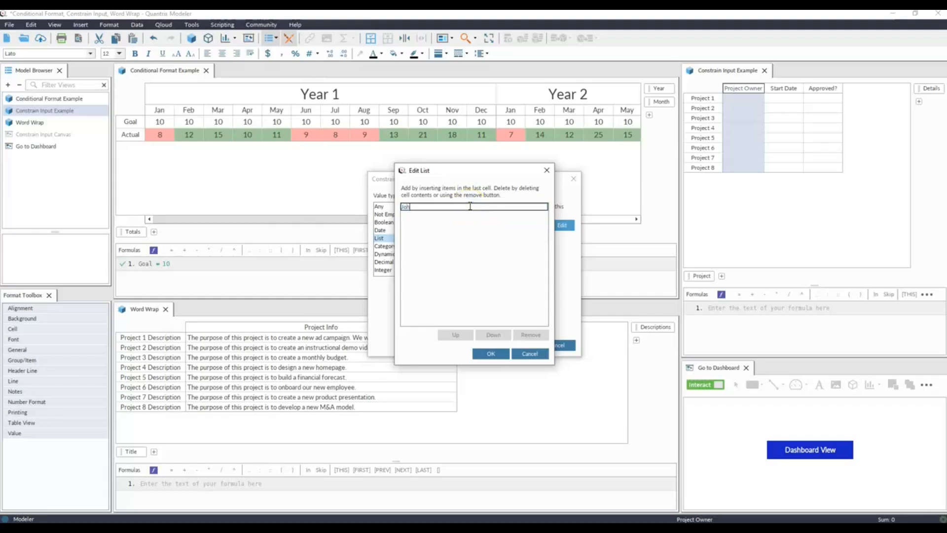
{"action": "type", "text": "n"}
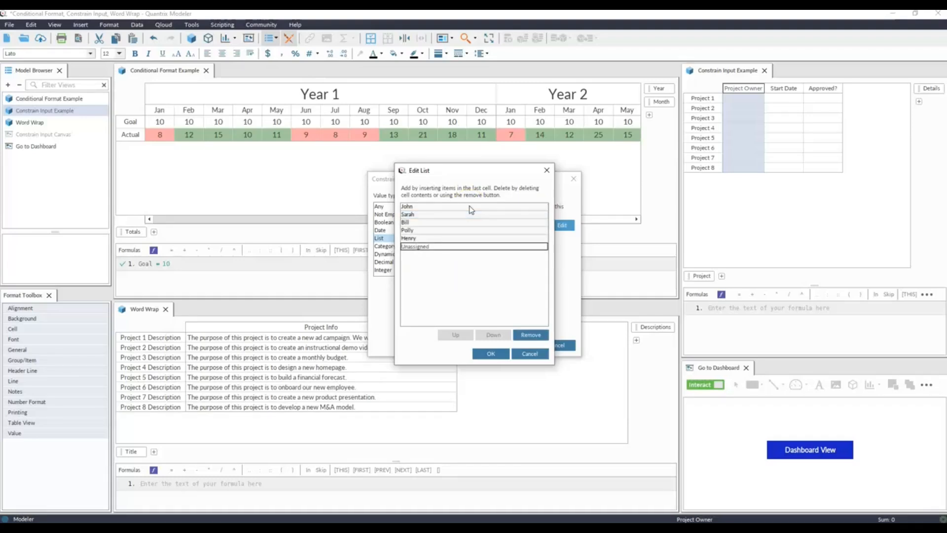
{"action": "key", "text": "Return"}
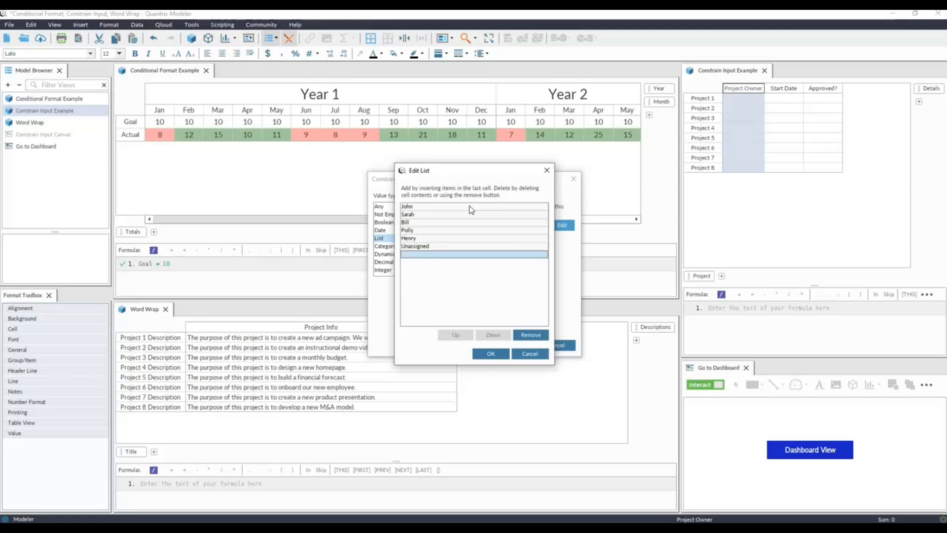
{"action": "left_click", "coordinate": [494, 355]}
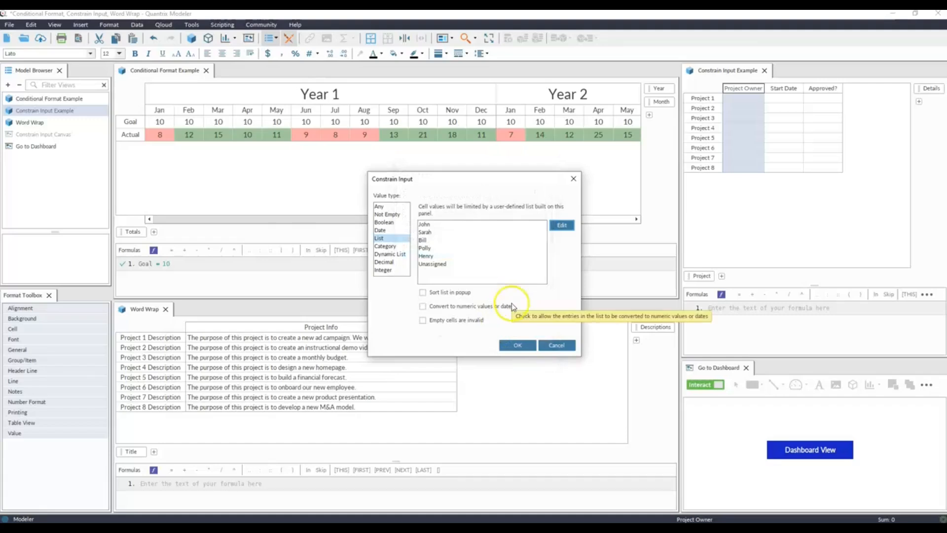
{"action": "left_click", "coordinate": [515, 345]}
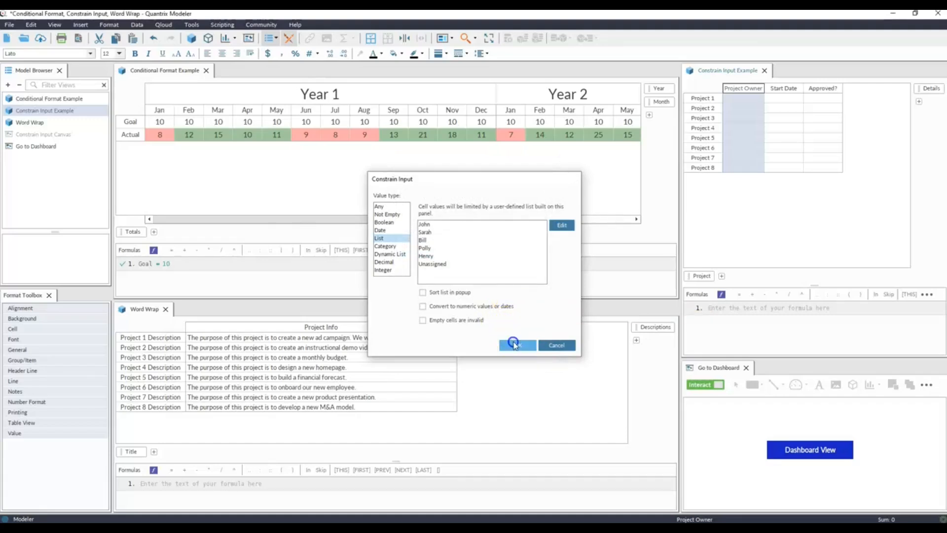
Assign owners from the constrained list: the first name to Projects 1 and 4, the third to Project 2, the fourth to Project 3.
{"action": "left_click", "coordinate": [762, 99]}
{"action": "left_click", "coordinate": [761, 98]}
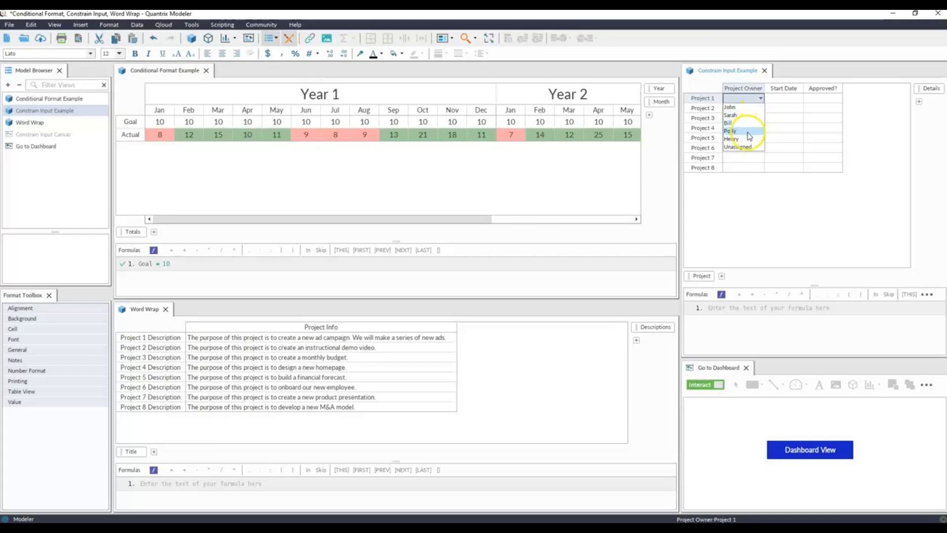
{"action": "left_click", "coordinate": [745, 107]}
{"action": "left_click", "coordinate": [753, 108]}
{"action": "left_click", "coordinate": [760, 108]}
{"action": "left_click", "coordinate": [745, 130]}
{"action": "left_click", "coordinate": [753, 118]}
{"action": "left_click", "coordinate": [760, 118]}
{"action": "left_click", "coordinate": [746, 151]}
{"action": "left_click", "coordinate": [755, 127]}
{"action": "left_click", "coordinate": [762, 128]}
{"action": "left_click", "coordinate": [753, 137]}
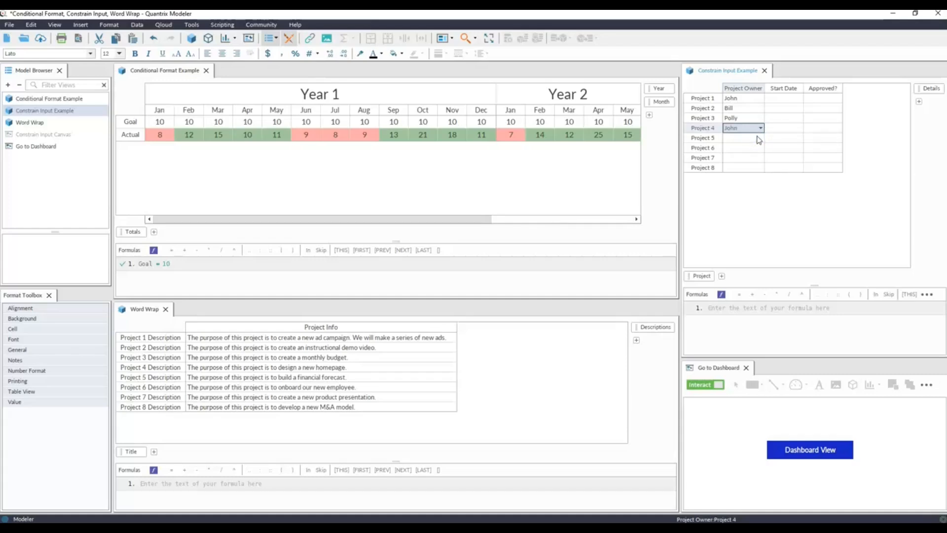
Constrain the Start Date column's input to the Date value type, allowing any date.
{"action": "left_click", "coordinate": [784, 88]}
{"action": "right_click", "coordinate": [786, 89]}
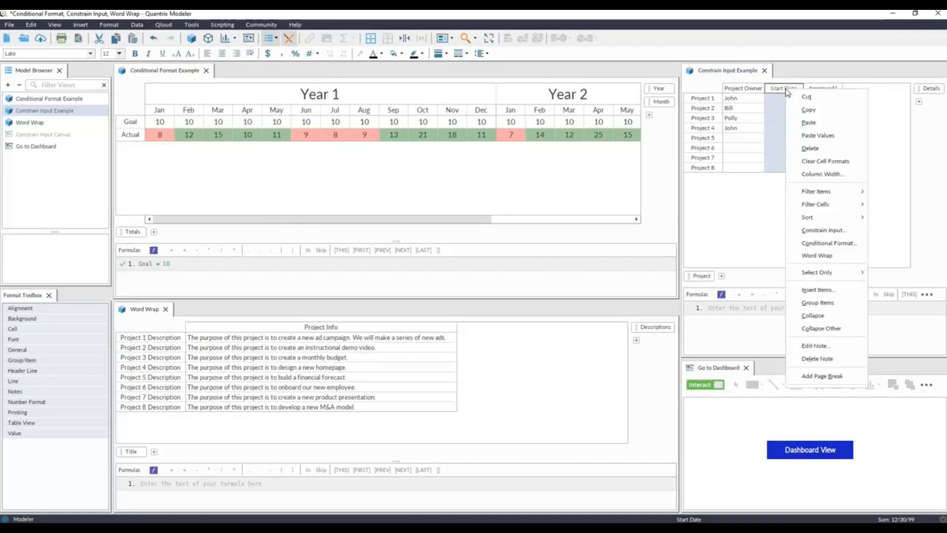
{"action": "left_click", "coordinate": [830, 231]}
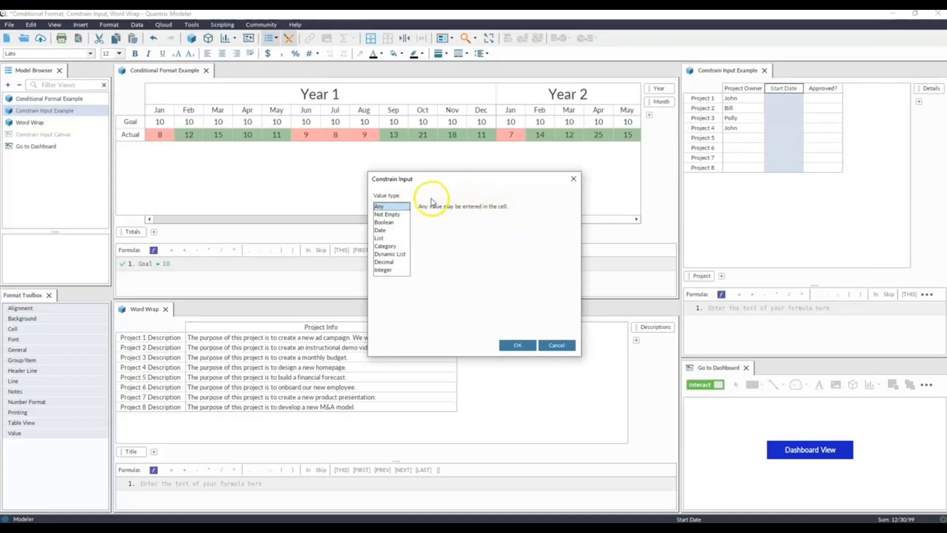
{"action": "left_click", "coordinate": [387, 230]}
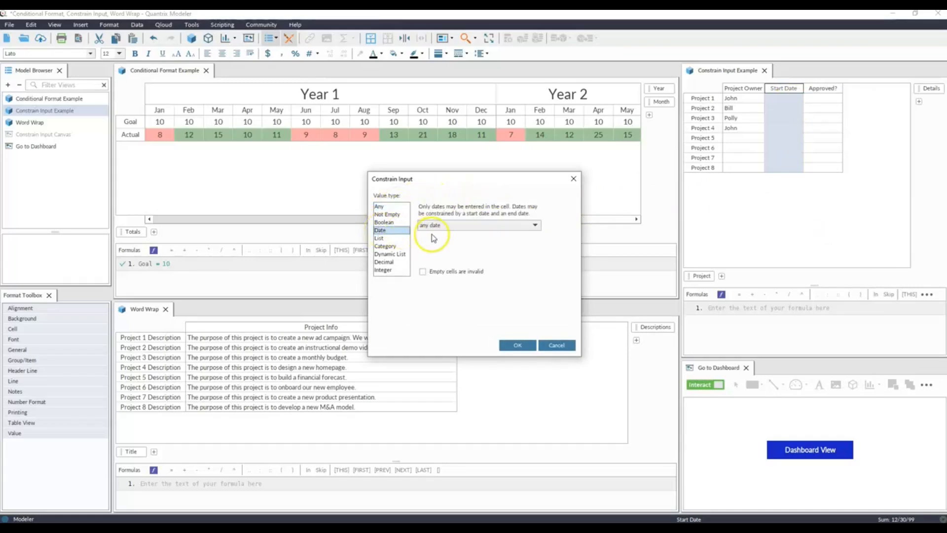
{"action": "left_click", "coordinate": [534, 225]}
{"action": "mouse_move", "coordinate": [536, 253]}
{"action": "left_mouse_down"}
{"action": "mouse_move", "coordinate": [537, 261]}
{"action": "mouse_move", "coordinate": [537, 246]}
{"action": "left_mouse_up"}
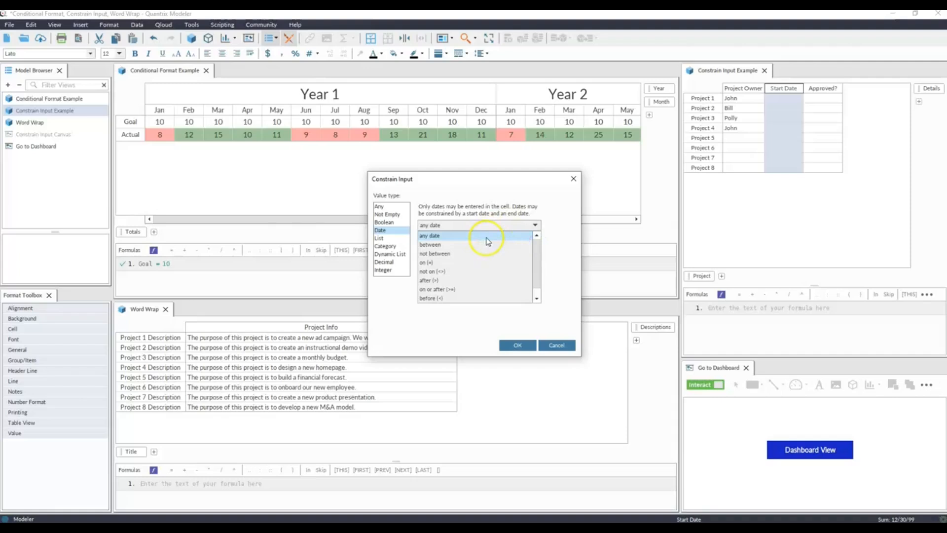
{"action": "left_click", "coordinate": [487, 238]}
{"action": "left_click", "coordinate": [515, 345]}
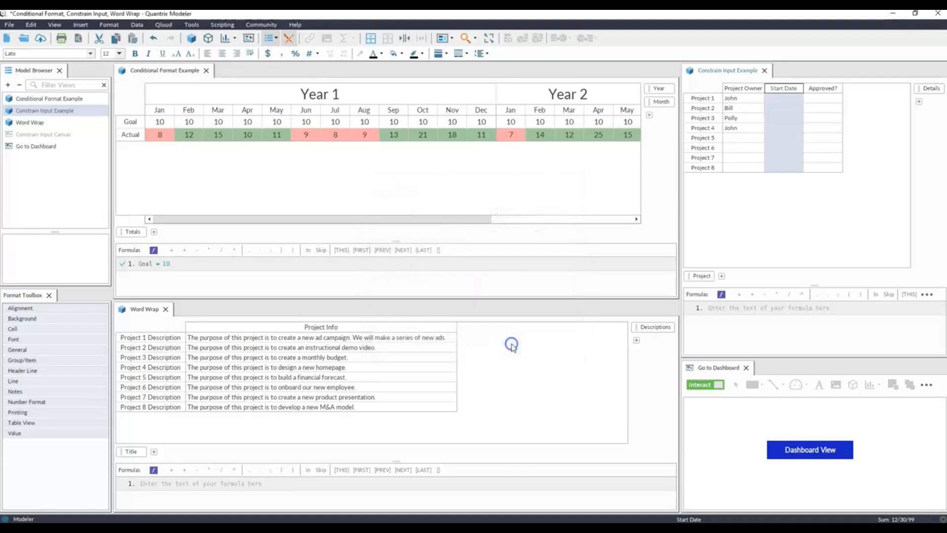
Pick the calendar start dates 6/23/25, 7/31/25, 8/29/25 and 6/23/26 for Projects 1 to 4.
{"action": "left_click", "coordinate": [789, 99]}
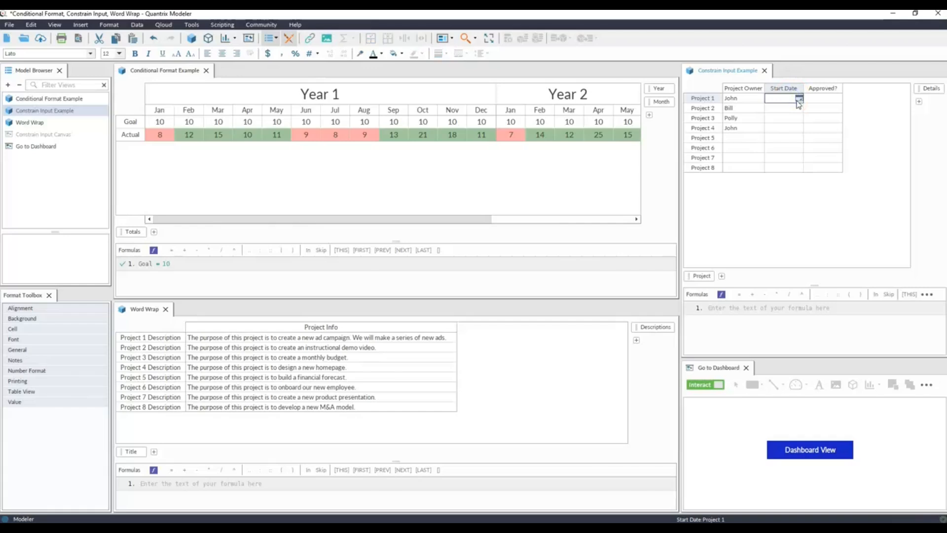
{"action": "left_click", "coordinate": [799, 99]}
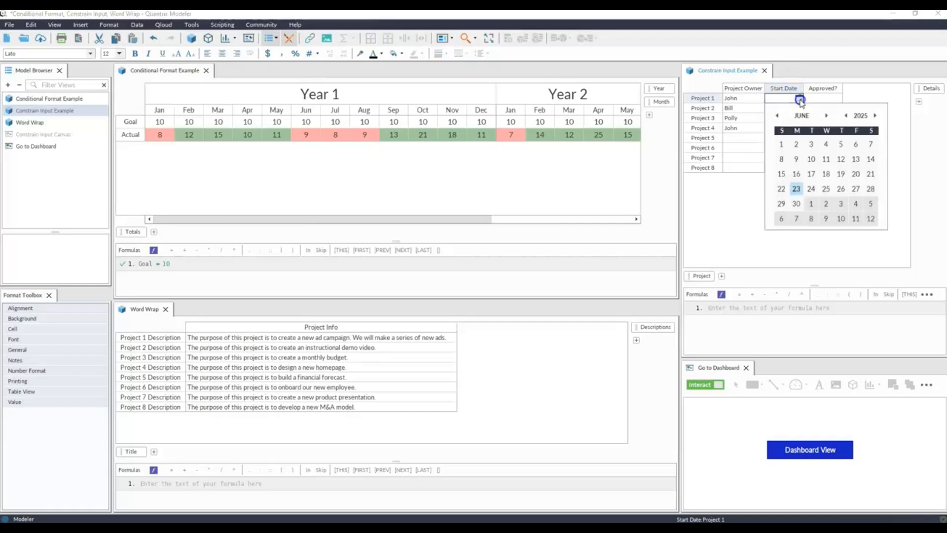
{"action": "left_click", "coordinate": [797, 189]}
{"action": "left_click", "coordinate": [792, 108]}
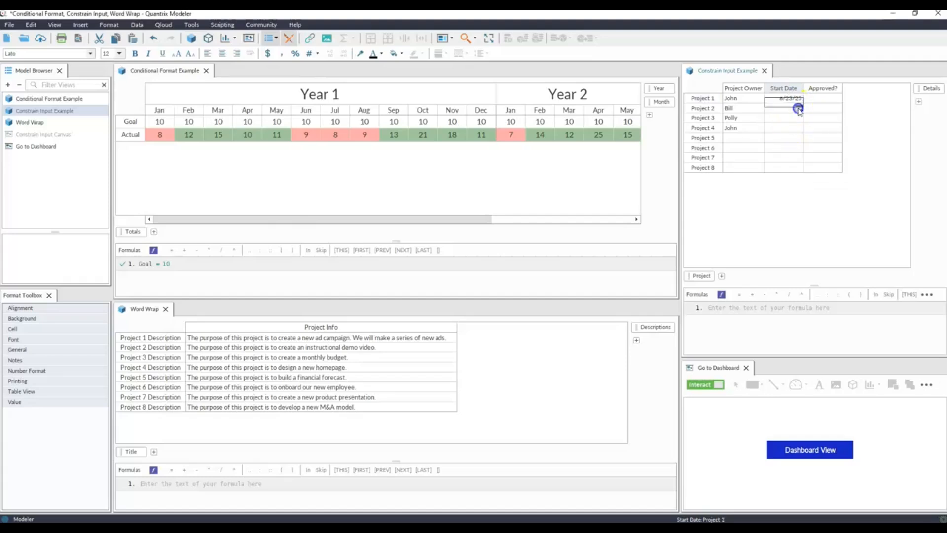
{"action": "left_click", "coordinate": [799, 108]}
{"action": "left_click", "coordinate": [826, 125]}
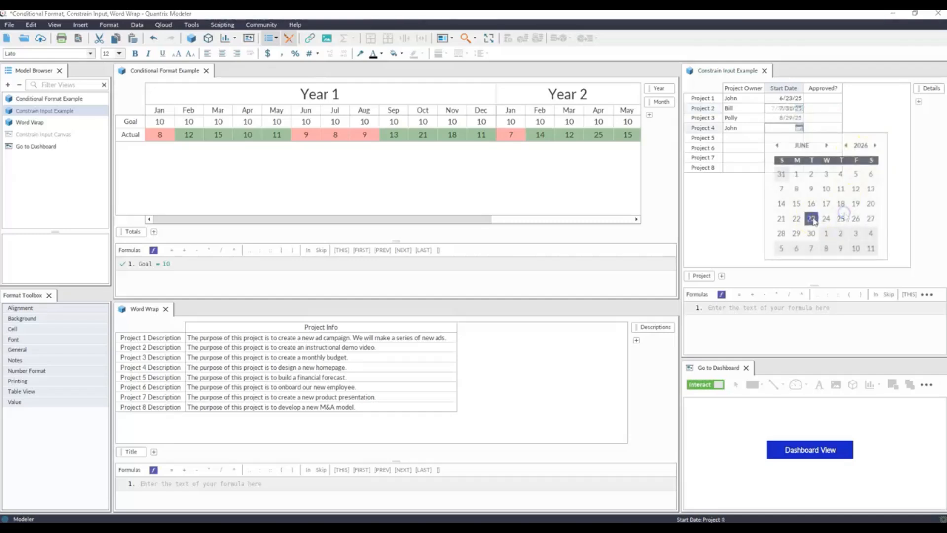
{"action": "left_click", "coordinate": [811, 218]}
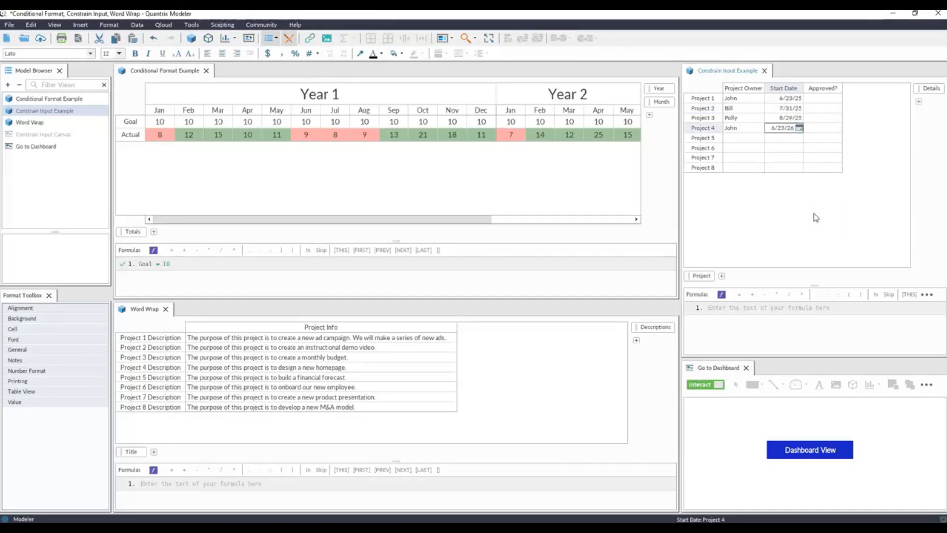
Constrain the Approved? column's input to Boolean, displayed as a checkbox with the default value Unchecked.
{"action": "right_click", "coordinate": [824, 88]}
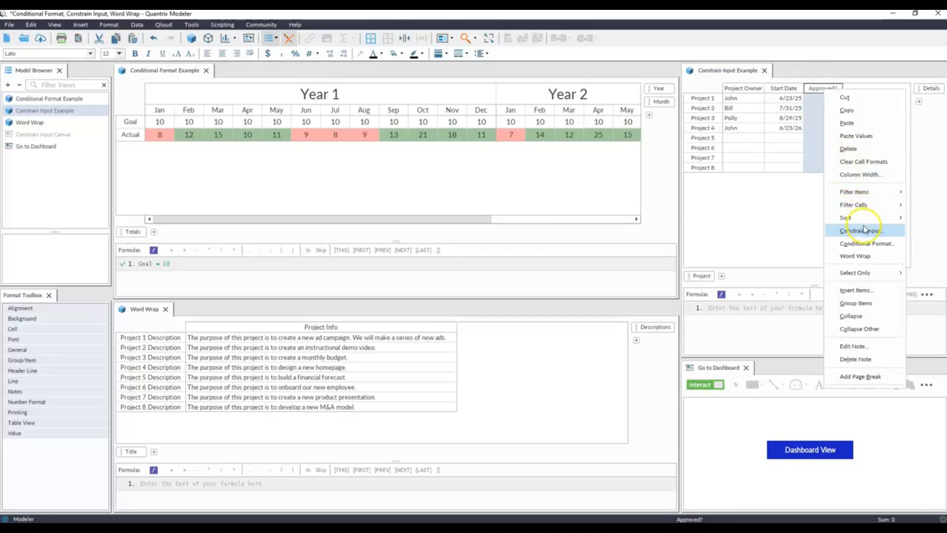
{"action": "left_click", "coordinate": [862, 229]}
{"action": "left_click", "coordinate": [390, 222]}
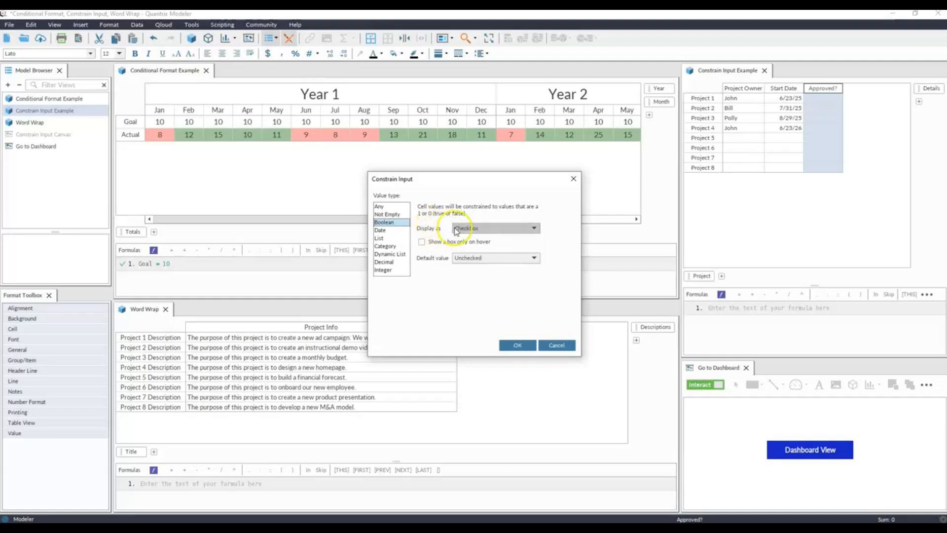
{"action": "left_click", "coordinate": [510, 345]}
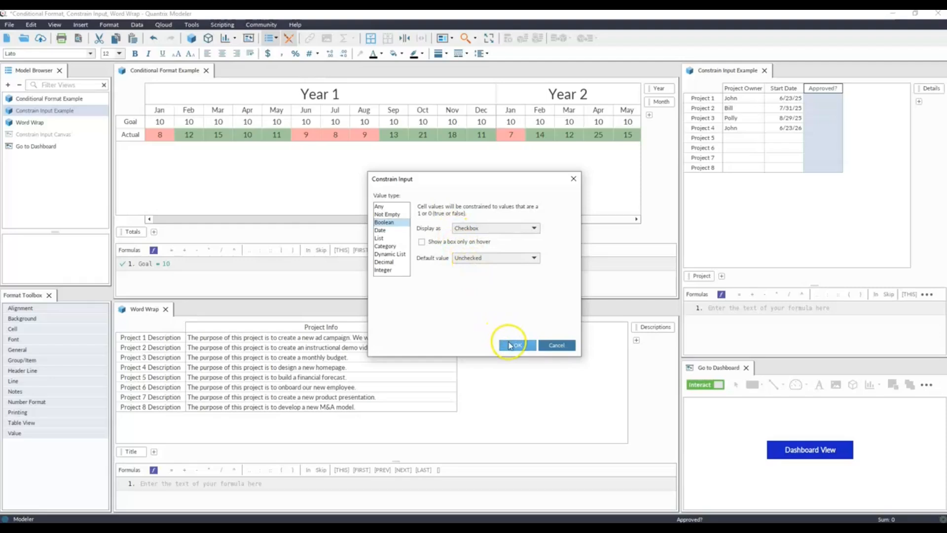
Mark Projects 1 and 2 as approved in the project details matrix.
{"action": "left_click", "coordinate": [865, 153]}
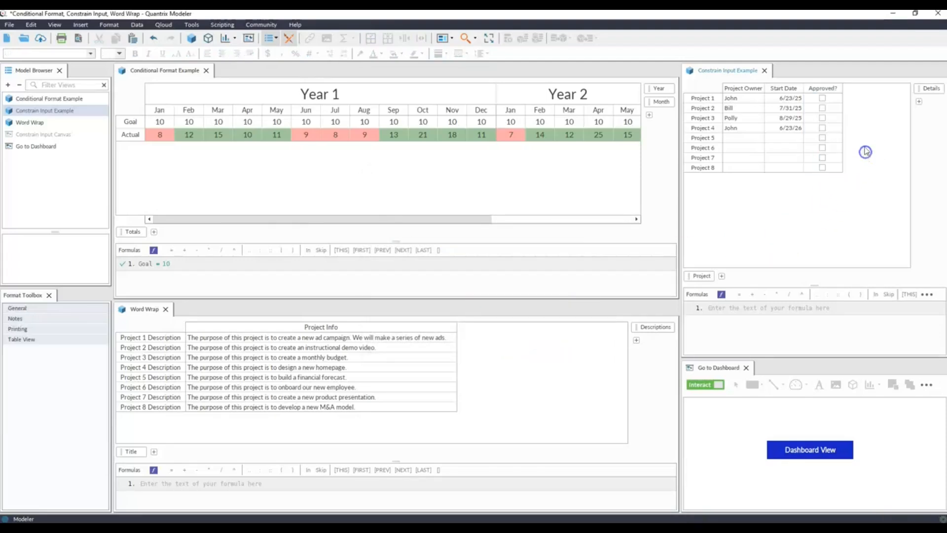
{"action": "left_click", "coordinate": [823, 99]}
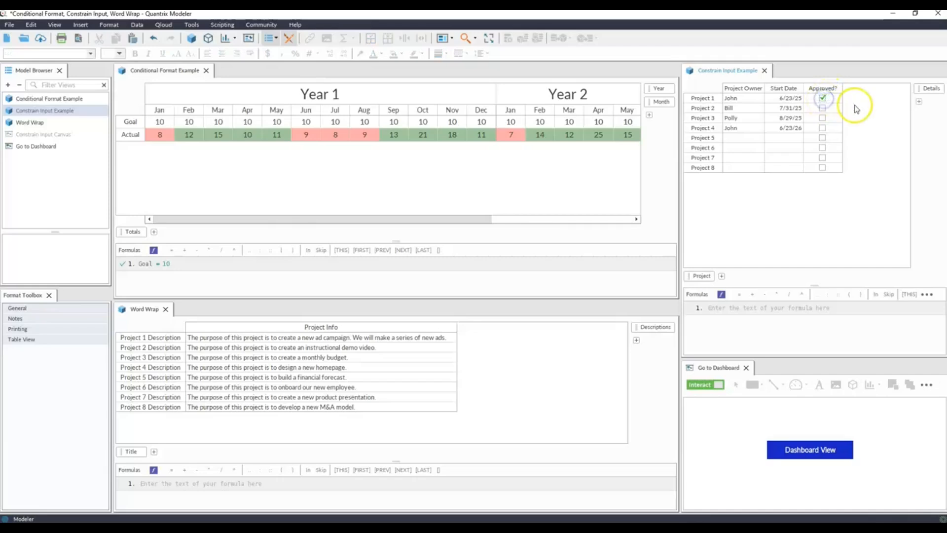
{"action": "left_click", "coordinate": [822, 109]}
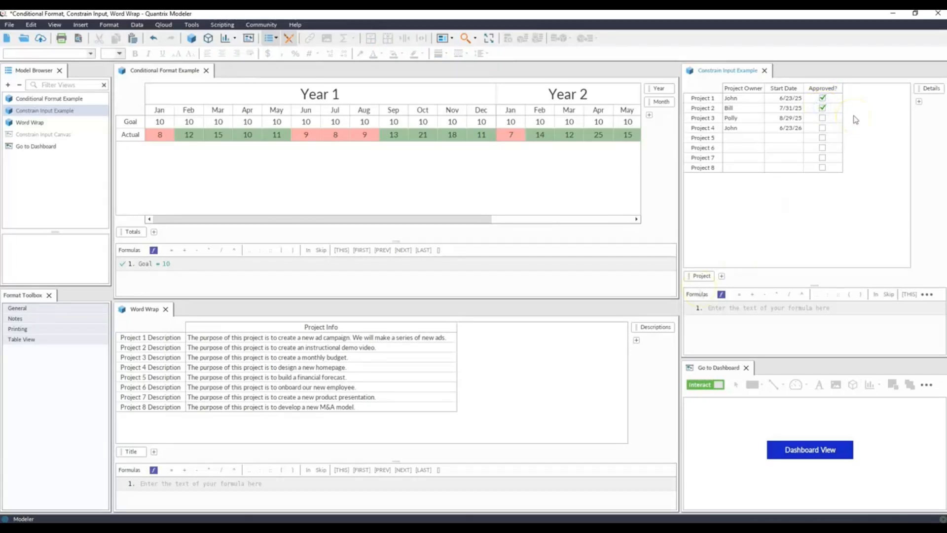
{"action": "left_click_drag", "start_coordinate": [701, 276], "coordinate": [750, 272]}
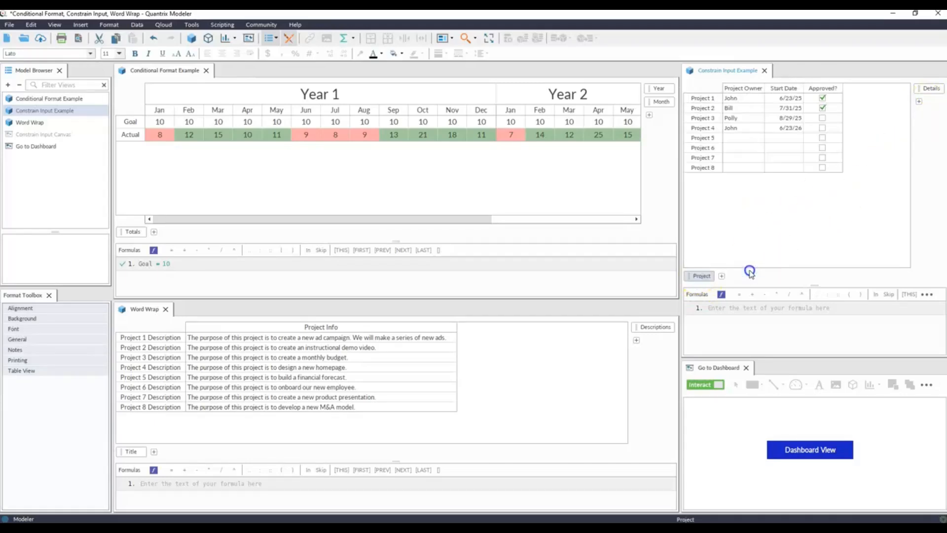
{"action": "mouse_move", "coordinate": [930, 89]}
{"action": "left_mouse_down"}
{"action": "mouse_move", "coordinate": [761, 287]}
{"action": "mouse_move", "coordinate": [758, 277]}
{"action": "mouse_move", "coordinate": [768, 286]}
{"action": "mouse_move", "coordinate": [734, 275]}
{"action": "mouse_move", "coordinate": [931, 99]}
{"action": "left_mouse_up"}
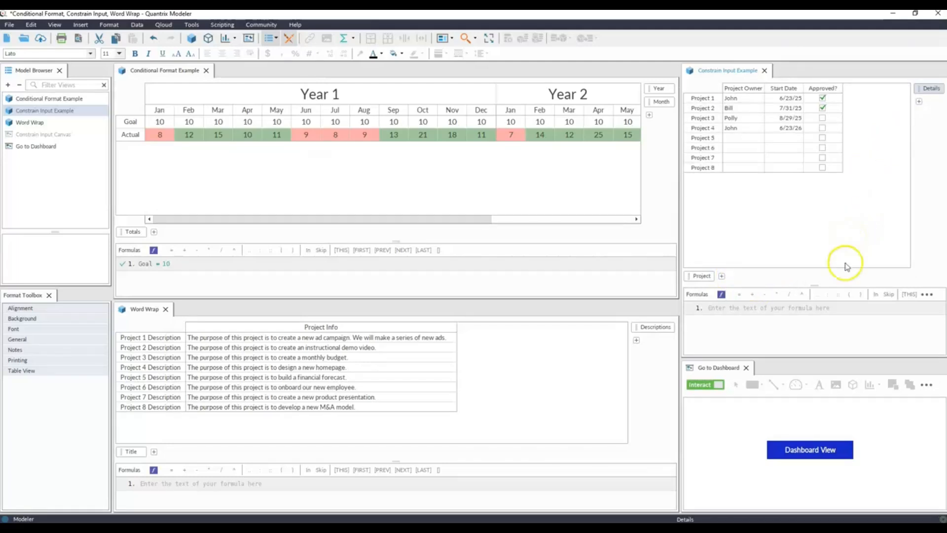
Open the Current Year Projects dashboard and mark Projects 3 and 4 as approved in its Projects table.
{"action": "left_click", "coordinate": [815, 454]}
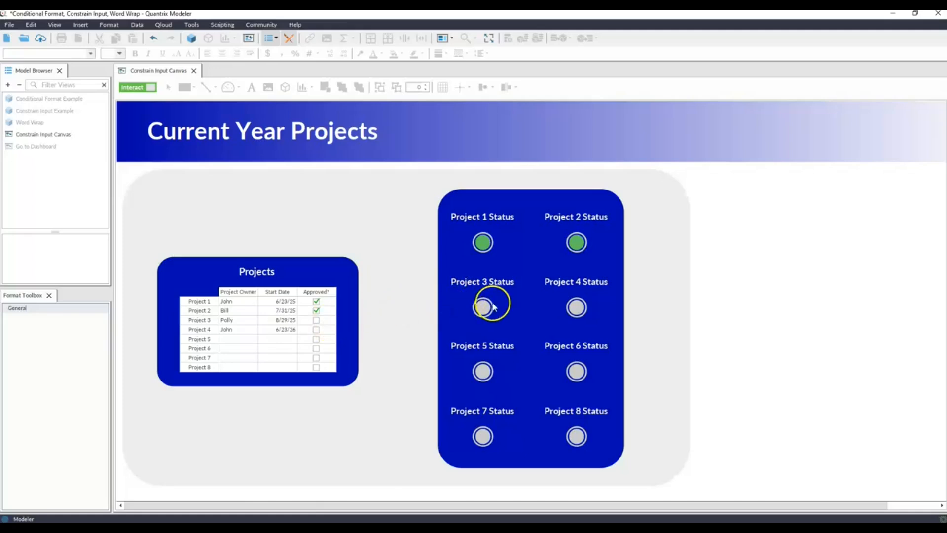
{"action": "left_click", "coordinate": [317, 320]}
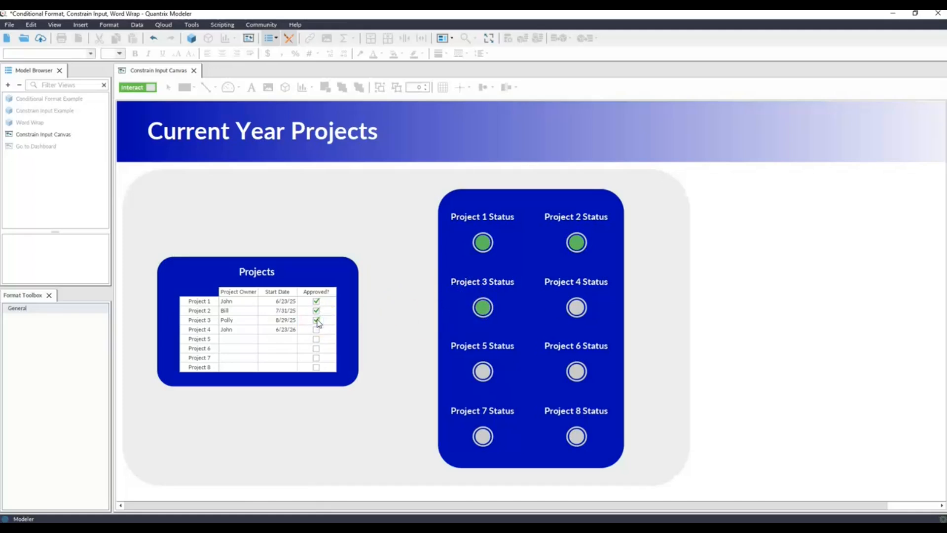
{"action": "left_click", "coordinate": [316, 329]}
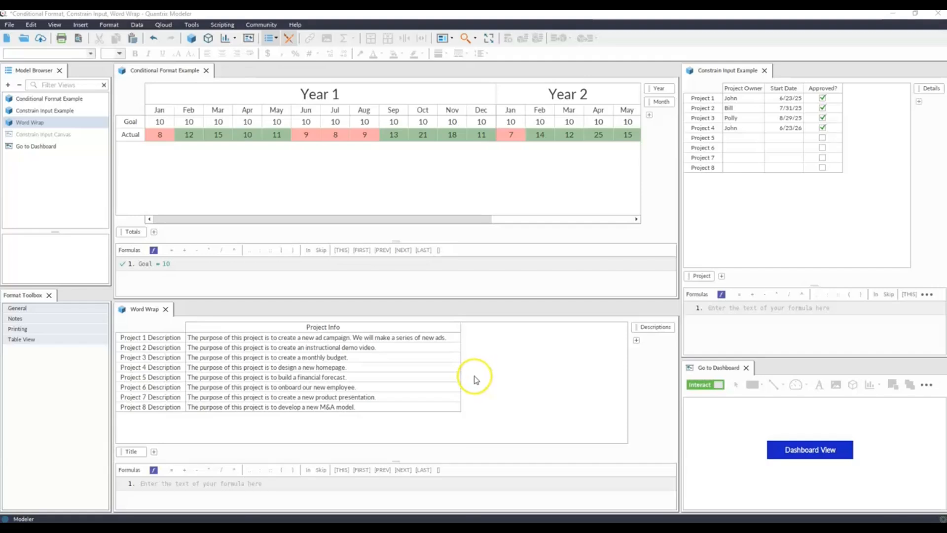
Narrow the Project Info column until the longest description is cut off, and widen it again to fit the text.
{"action": "left_click", "coordinate": [458, 325]}
{"action": "left_click_drag", "start_coordinate": [459, 325], "coordinate": [388, 325]}
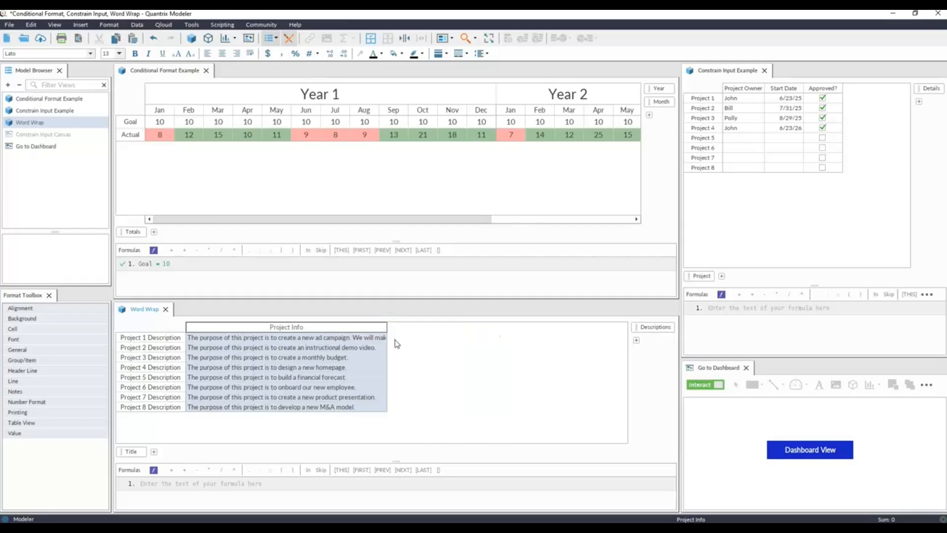
{"action": "left_click_drag", "start_coordinate": [387, 325], "coordinate": [450, 332]}
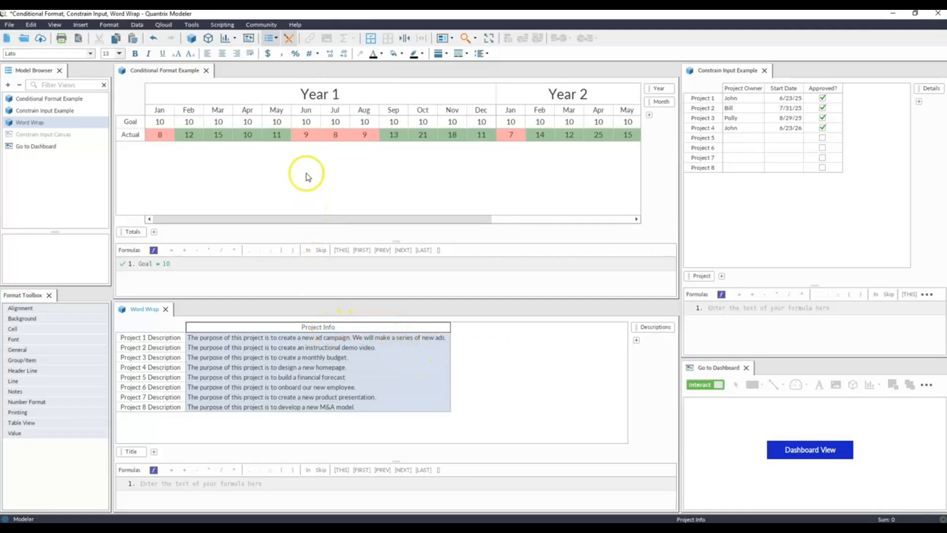
Apply word wrap to the Project Info column, accept disabling width auto-size, and narrow the column so every description wraps onto two lines.
{"action": "left_click", "coordinate": [253, 55]}
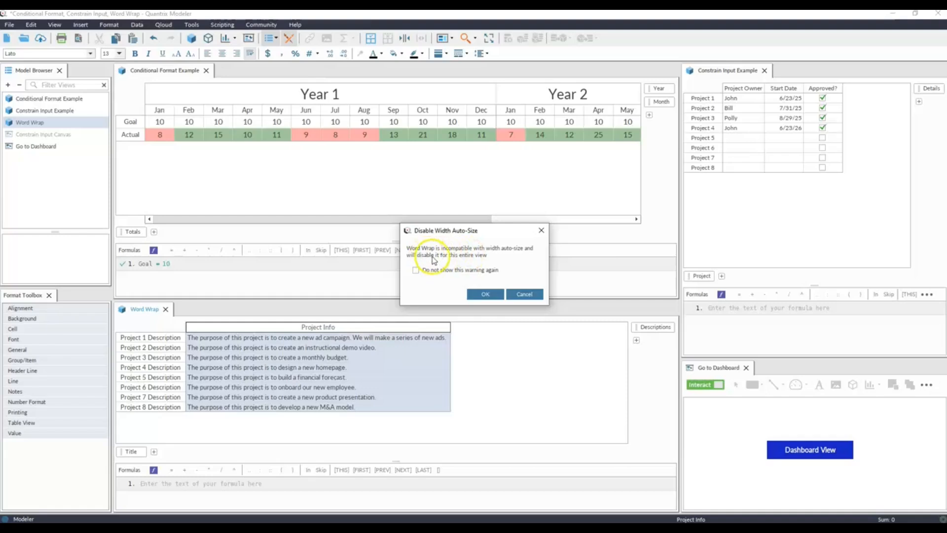
{"action": "left_click", "coordinate": [485, 295]}
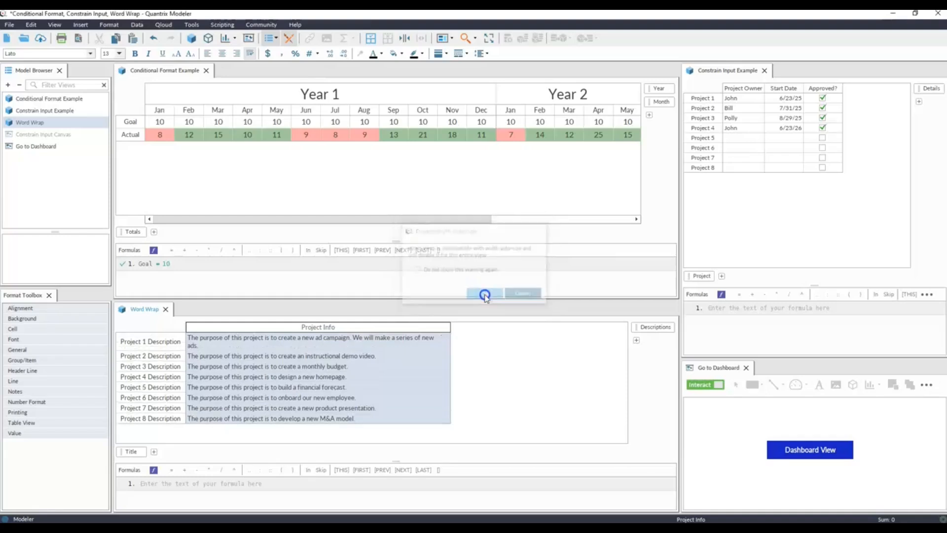
{"action": "left_click_drag", "start_coordinate": [450, 327], "coordinate": [341, 328]}
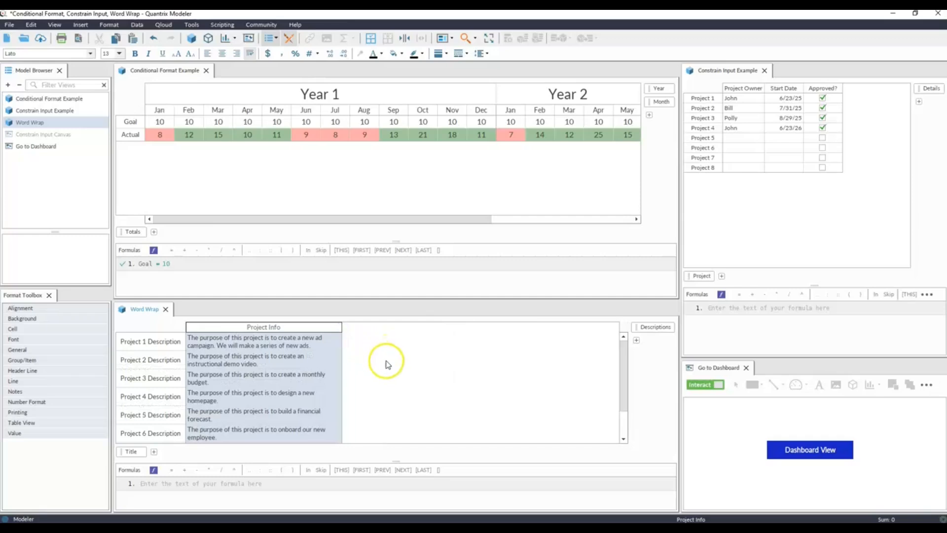
{"action": "scroll", "coordinate": [327, 383], "scroll_direction": "down", "scroll_amount": 2}
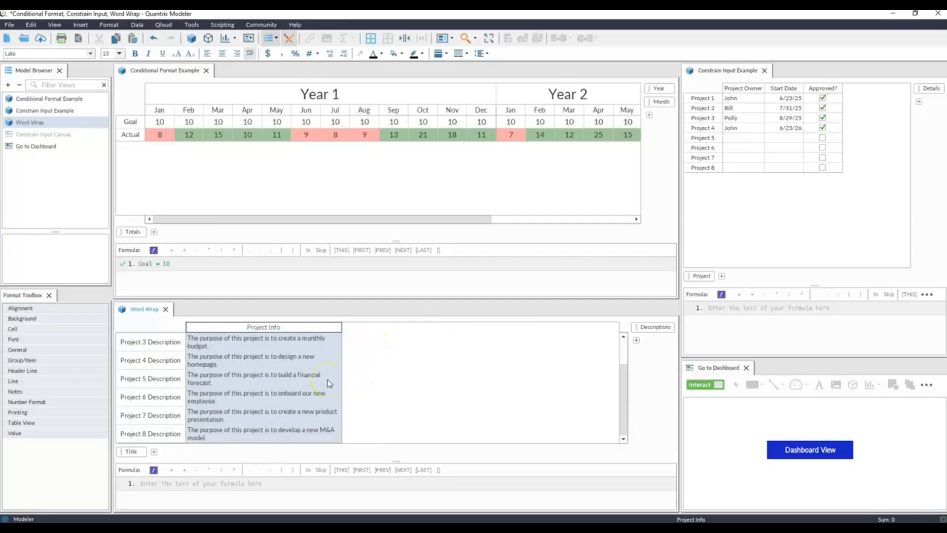